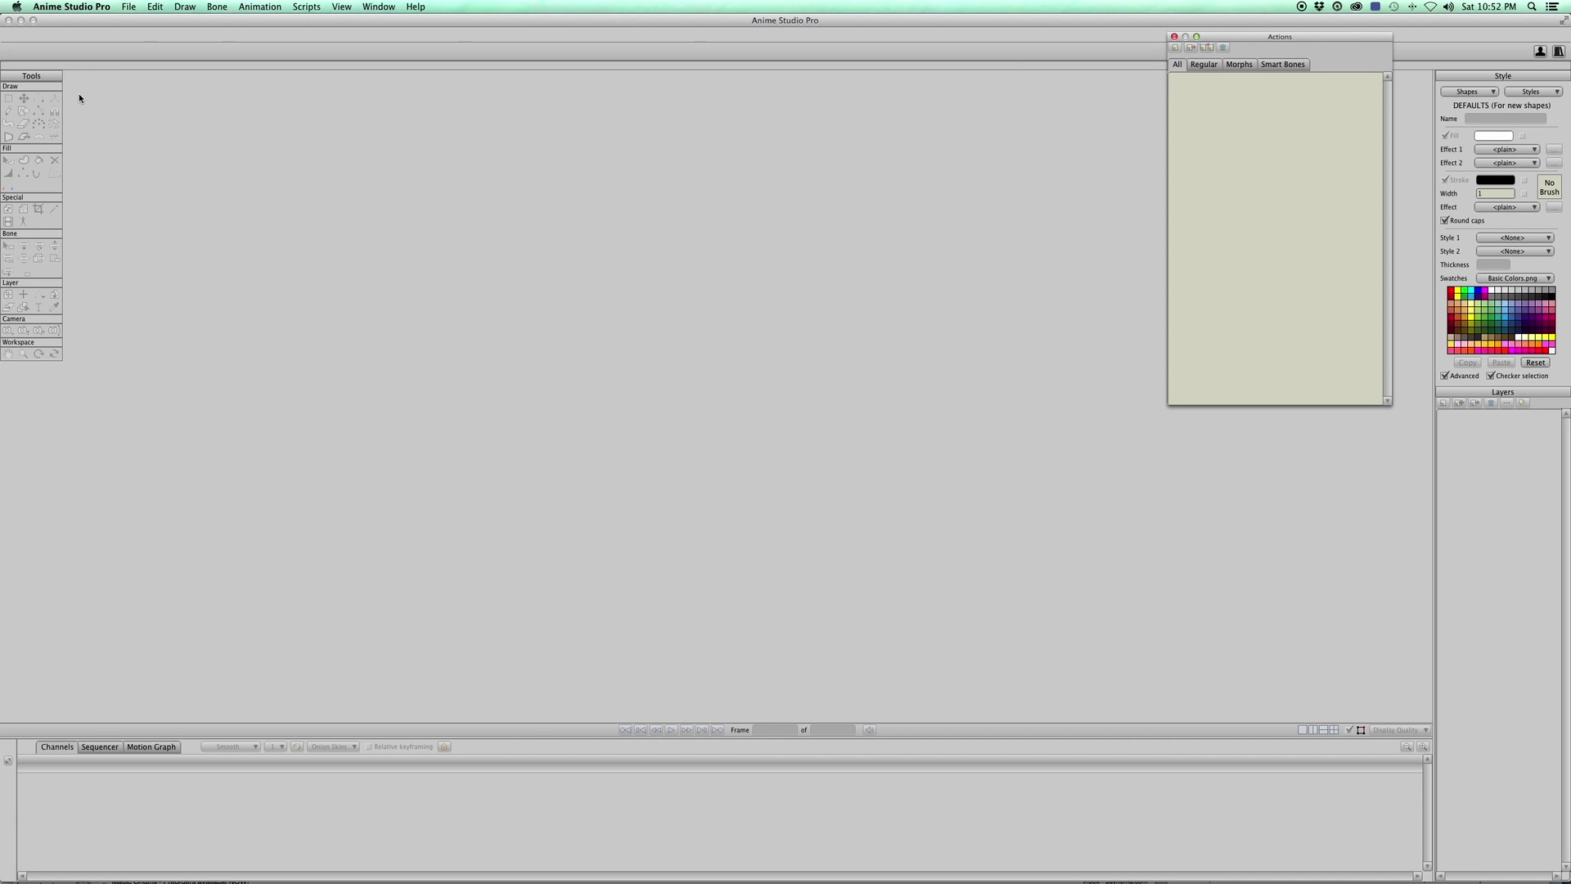
Create a new blank Untitled.anime document from the File menu.
click(131, 6)
click(138, 23)
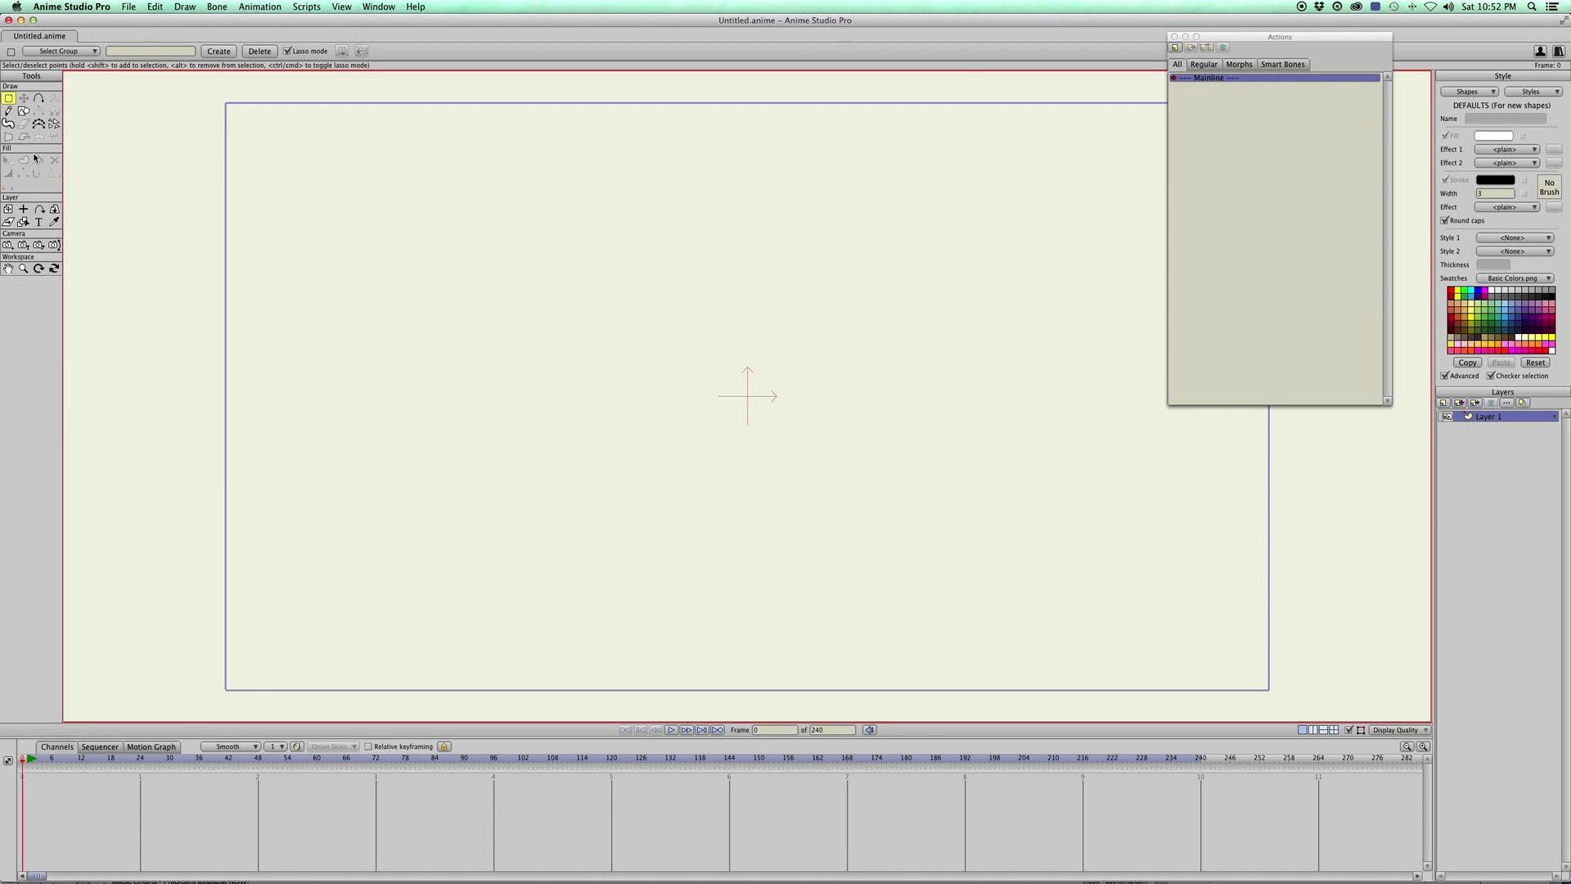
Select the Draw Shape tool in the Tools panel.
click(23, 111)
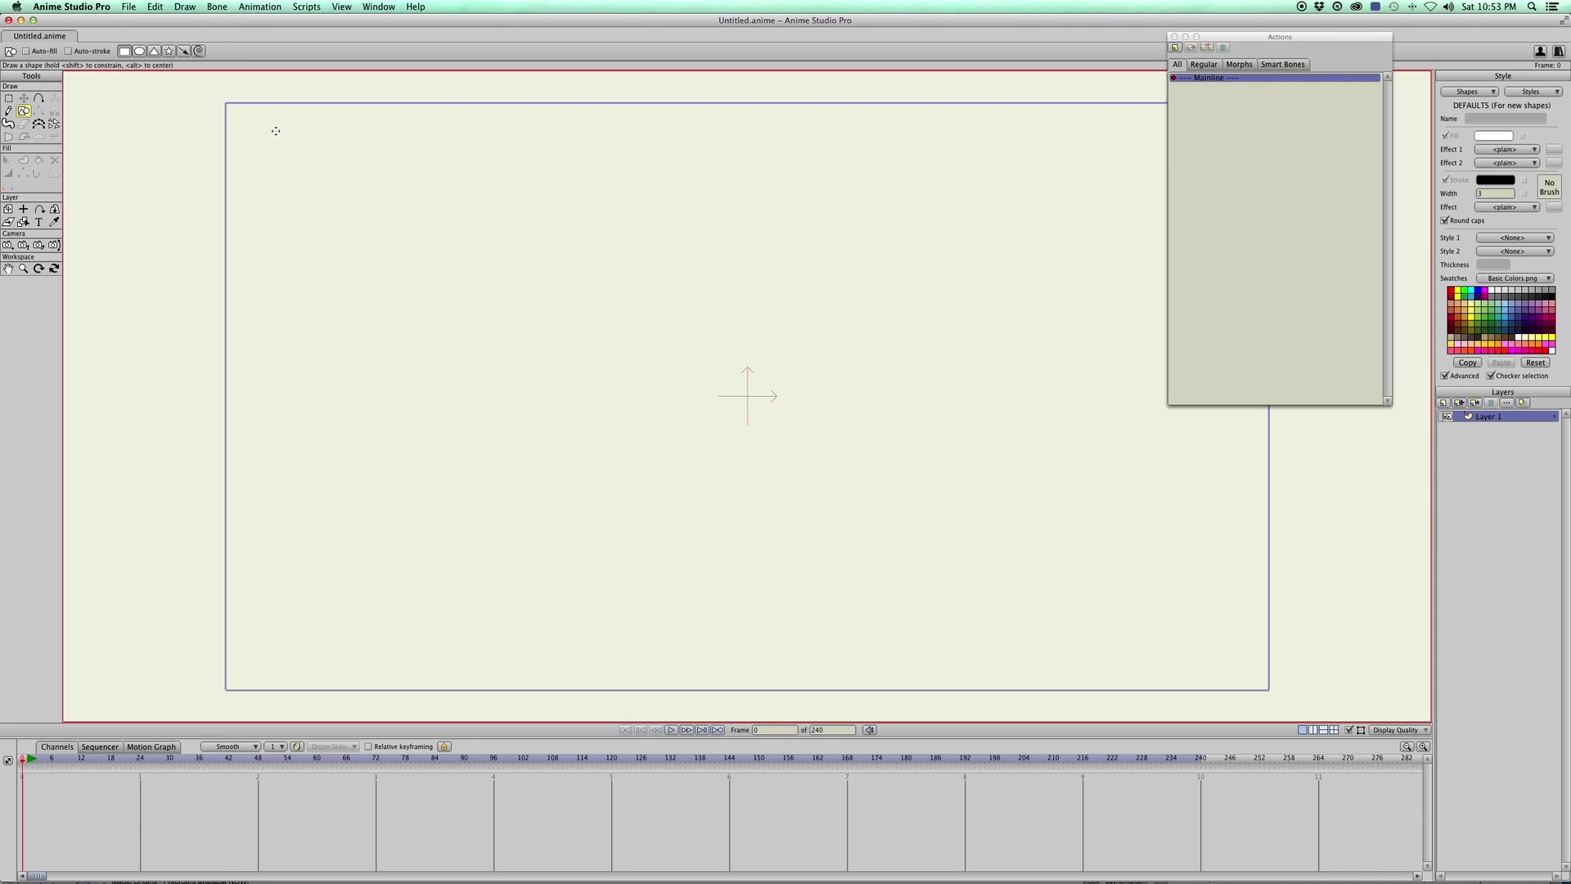
Draw a large outer rectangle and a slightly smaller inner one, select all points, and use Create Shape.
mouse_move(275, 131)
mouse_down()
mouse_move(1098, 505)
mouse_move(1136, 614)
mouse_up()
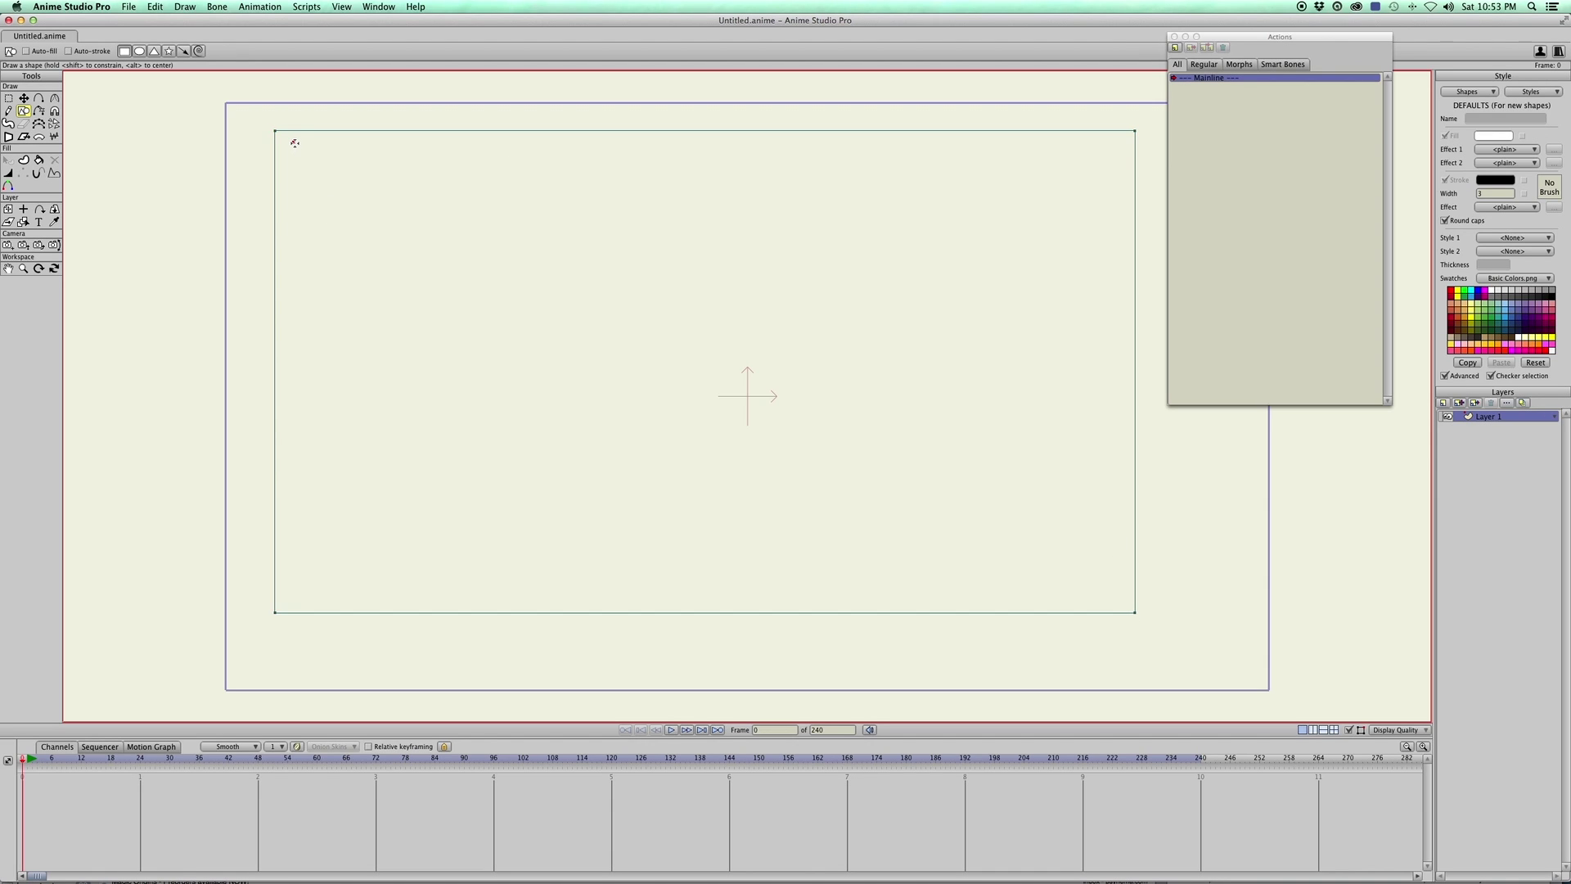
drag(294, 143, 1119, 595)
key(super+a)
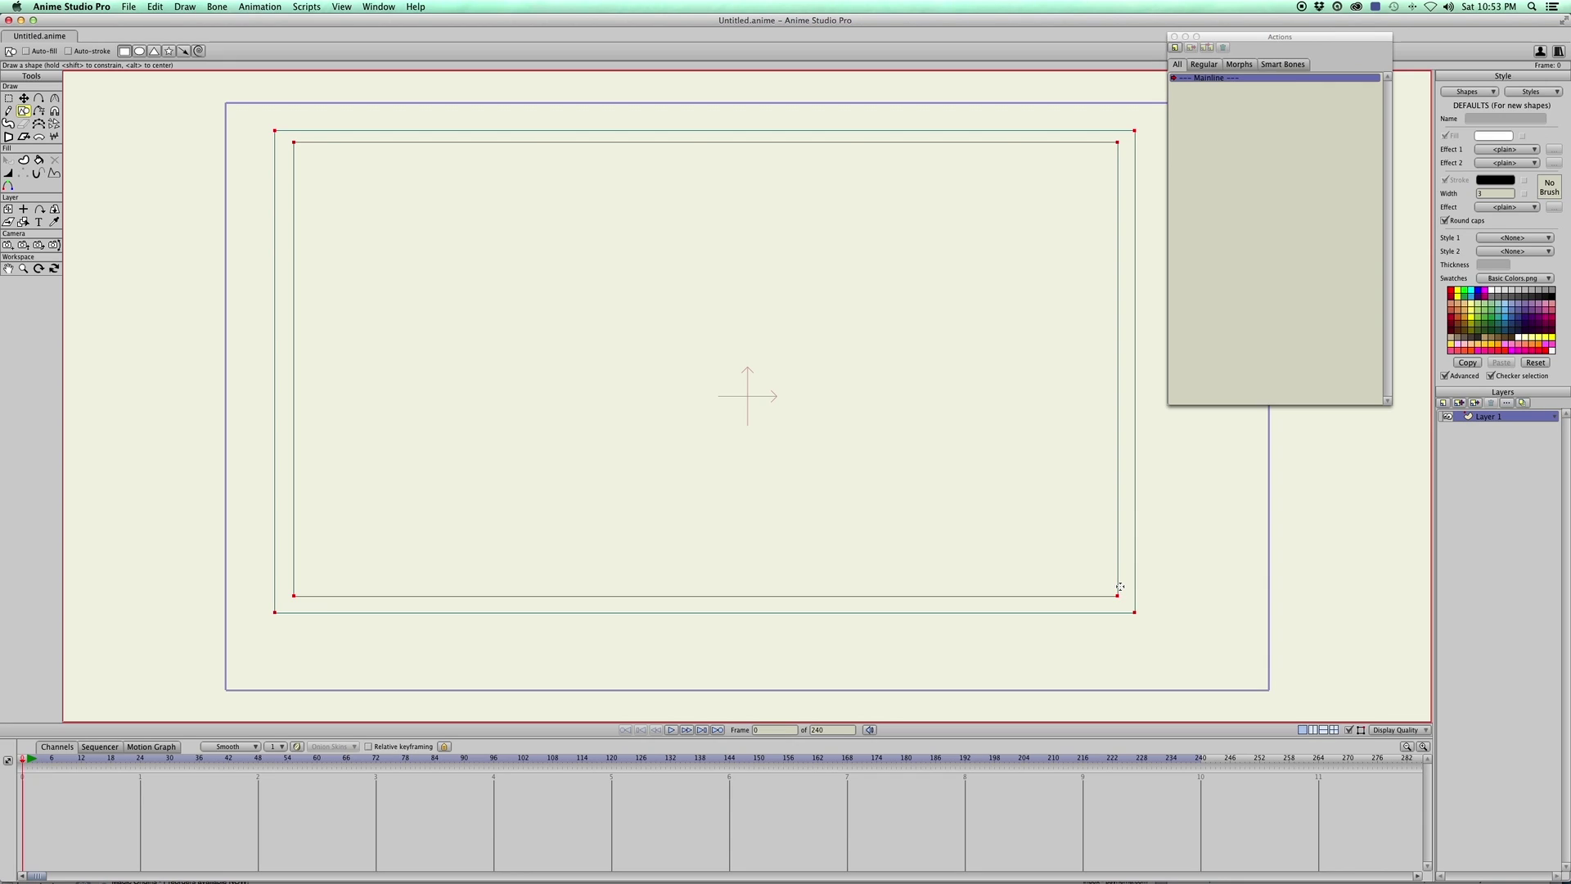
key(u)
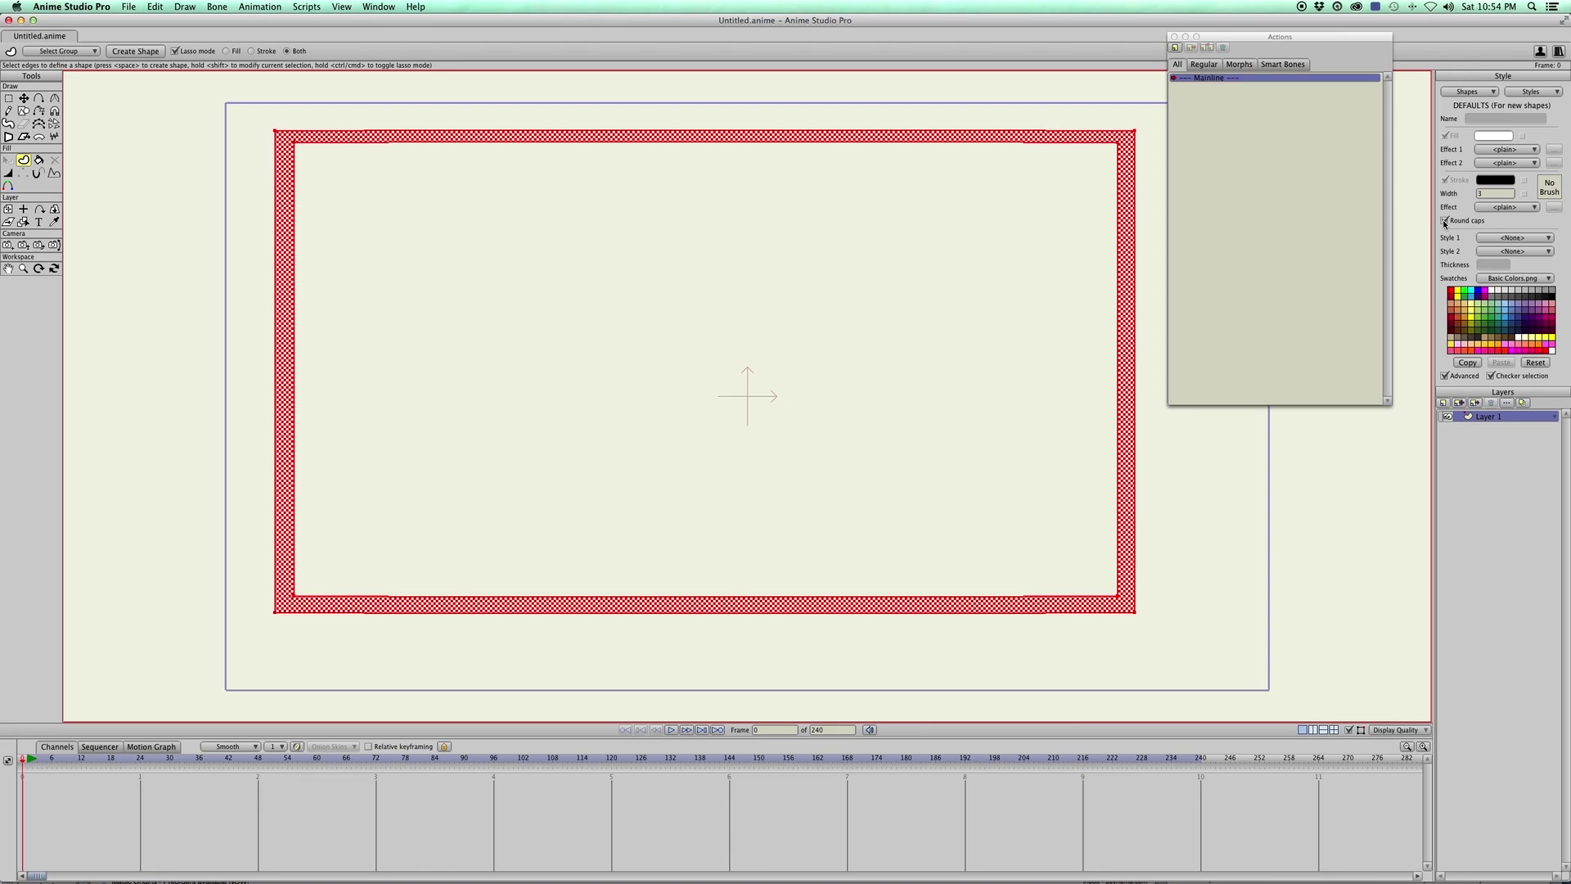
Turn off round caps and fill the band between the rectangles white with the Paint Bucket.
click(1445, 221)
click(39, 161)
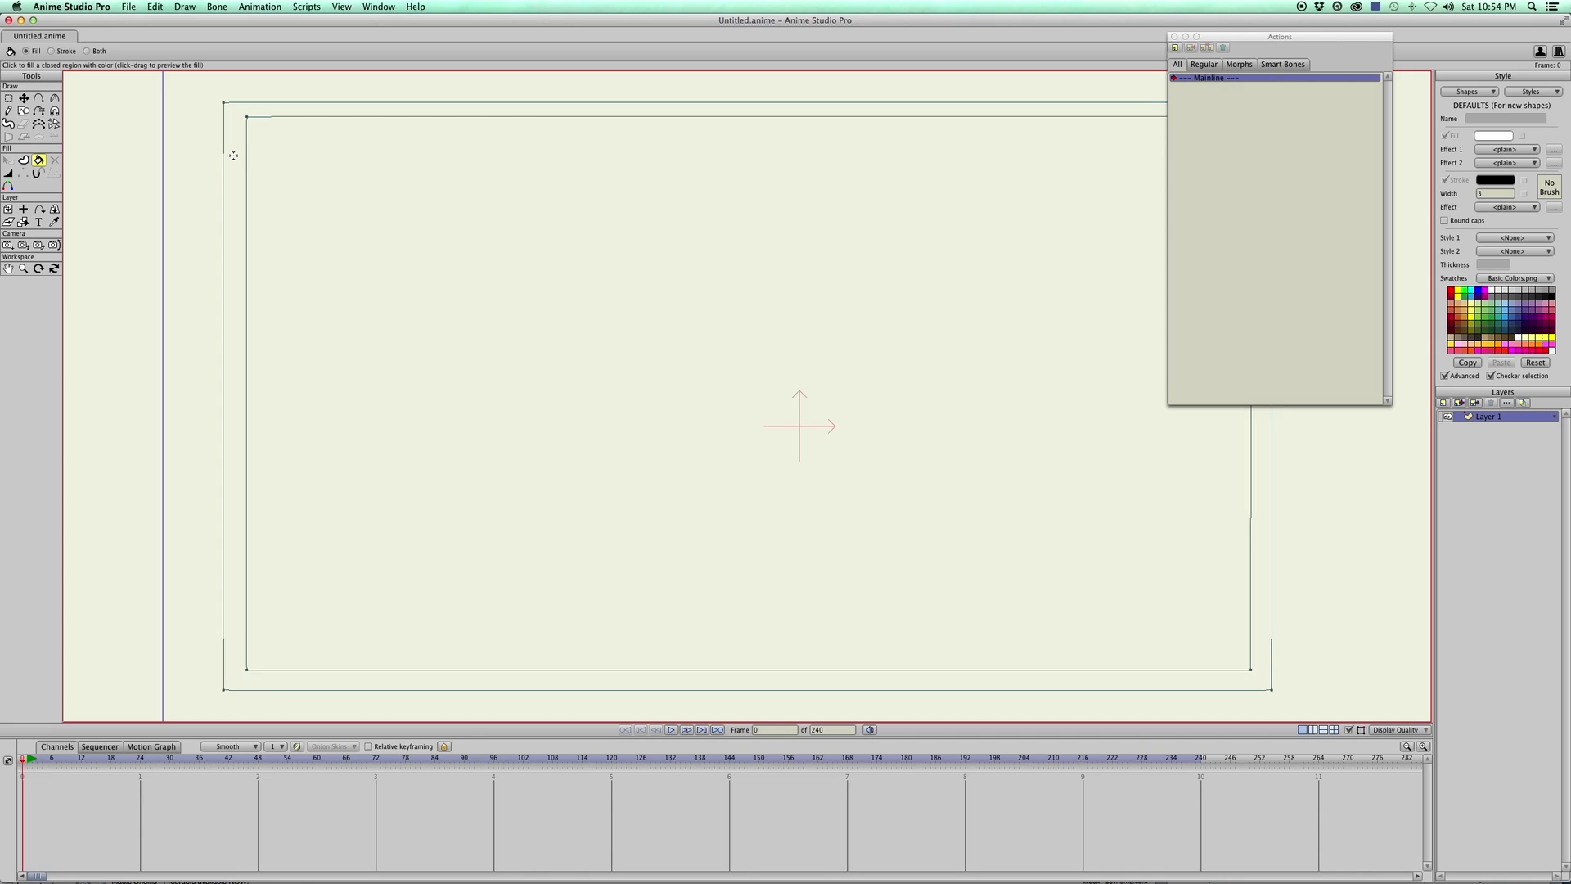
key(super+minus)
click(496, 279)
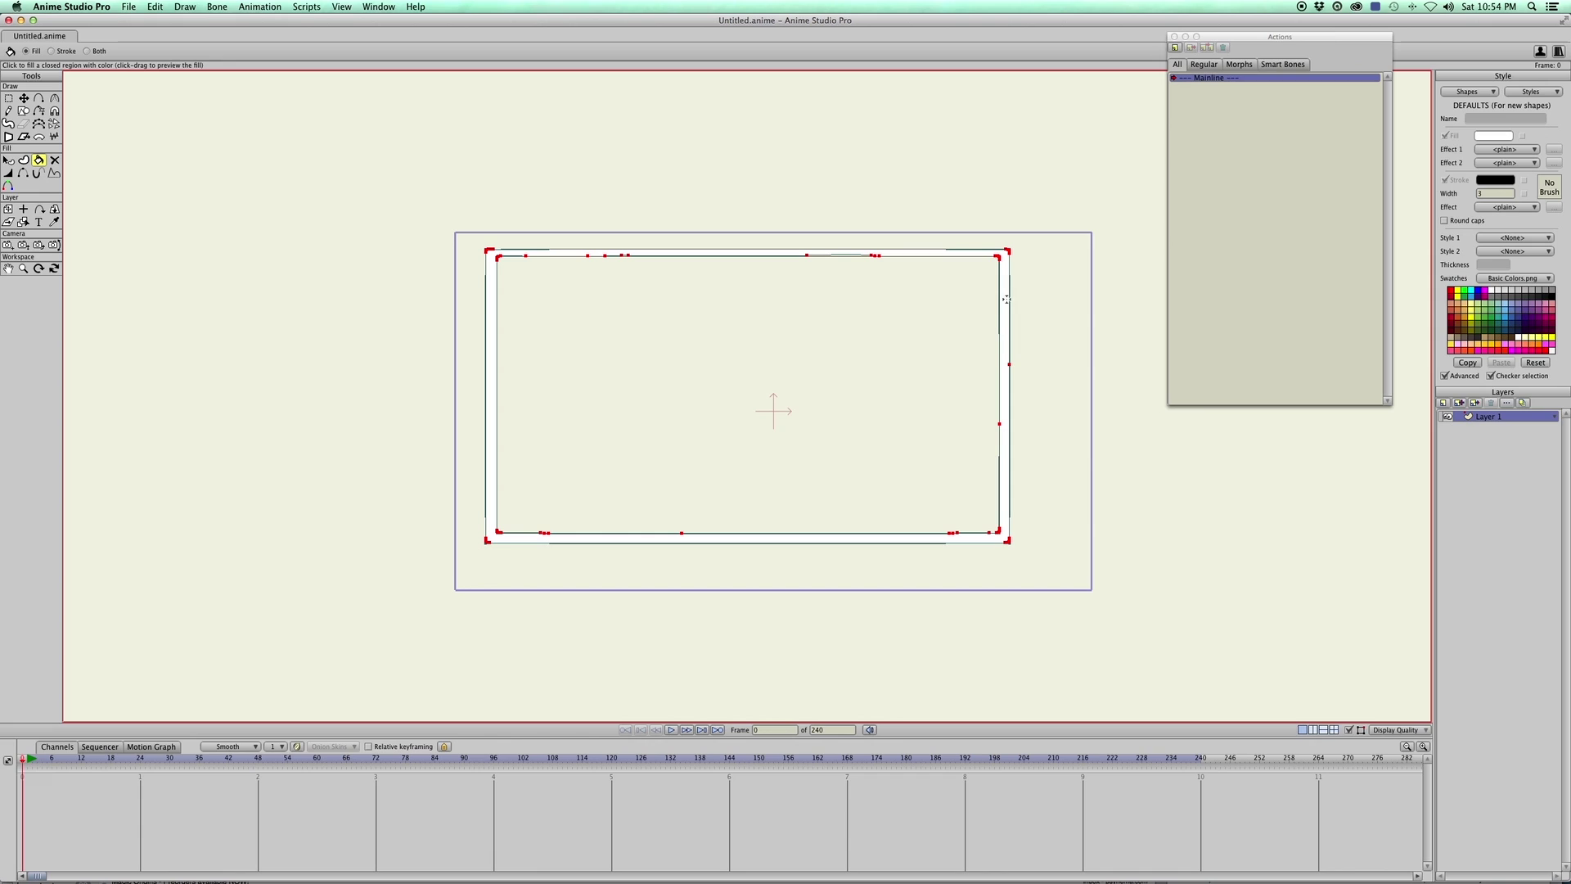
Zoom in on the frame's top-left corner to inspect the added extra points.
key(super+equal)
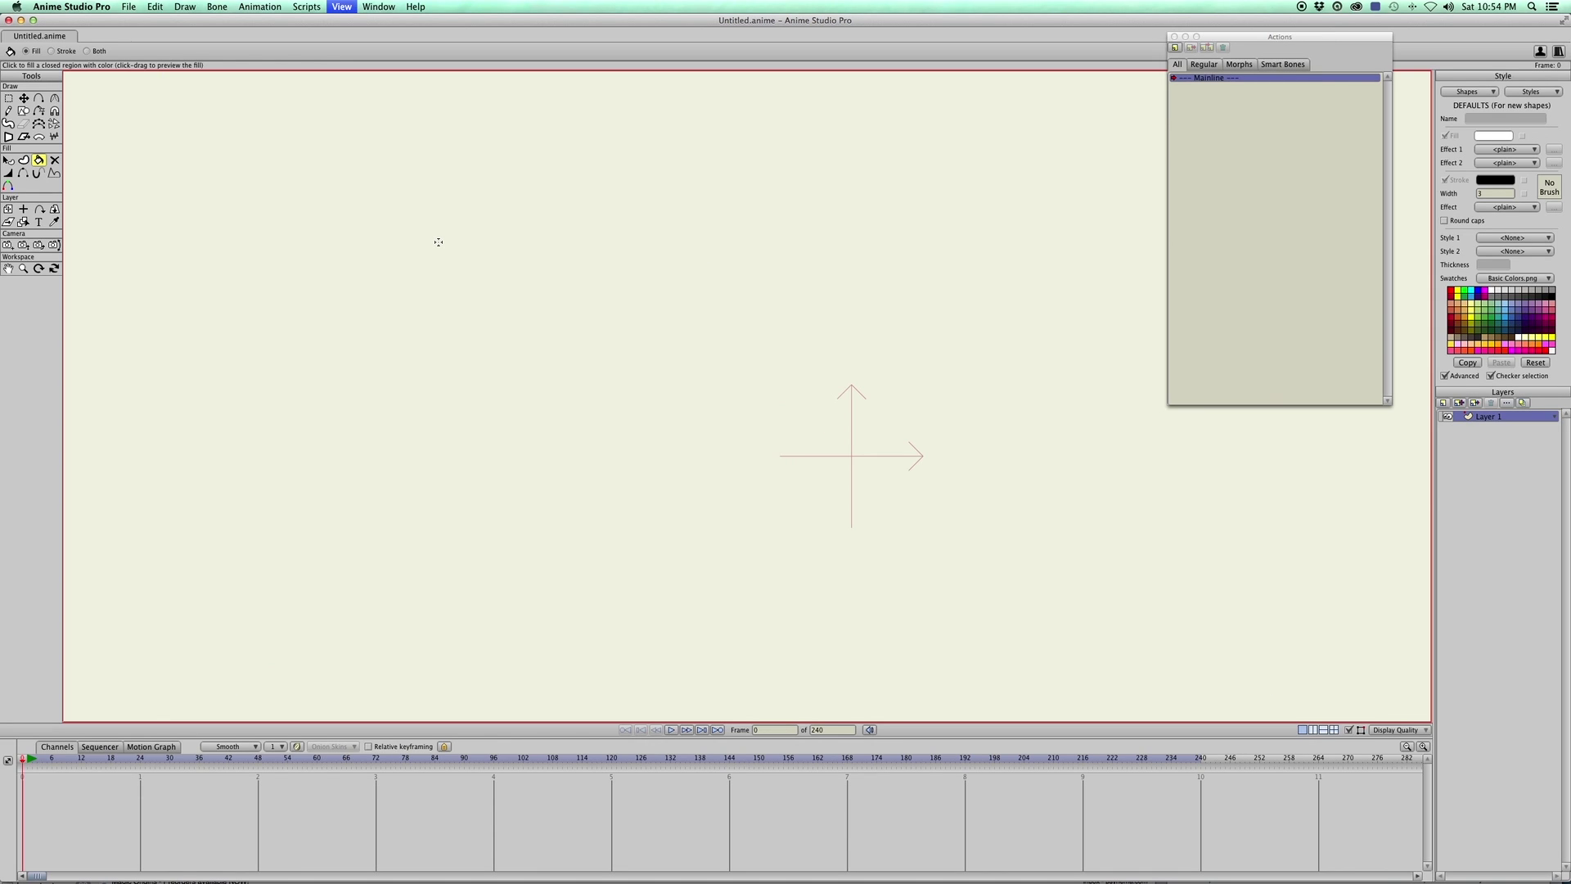
drag(329, 228, 1045, 676)
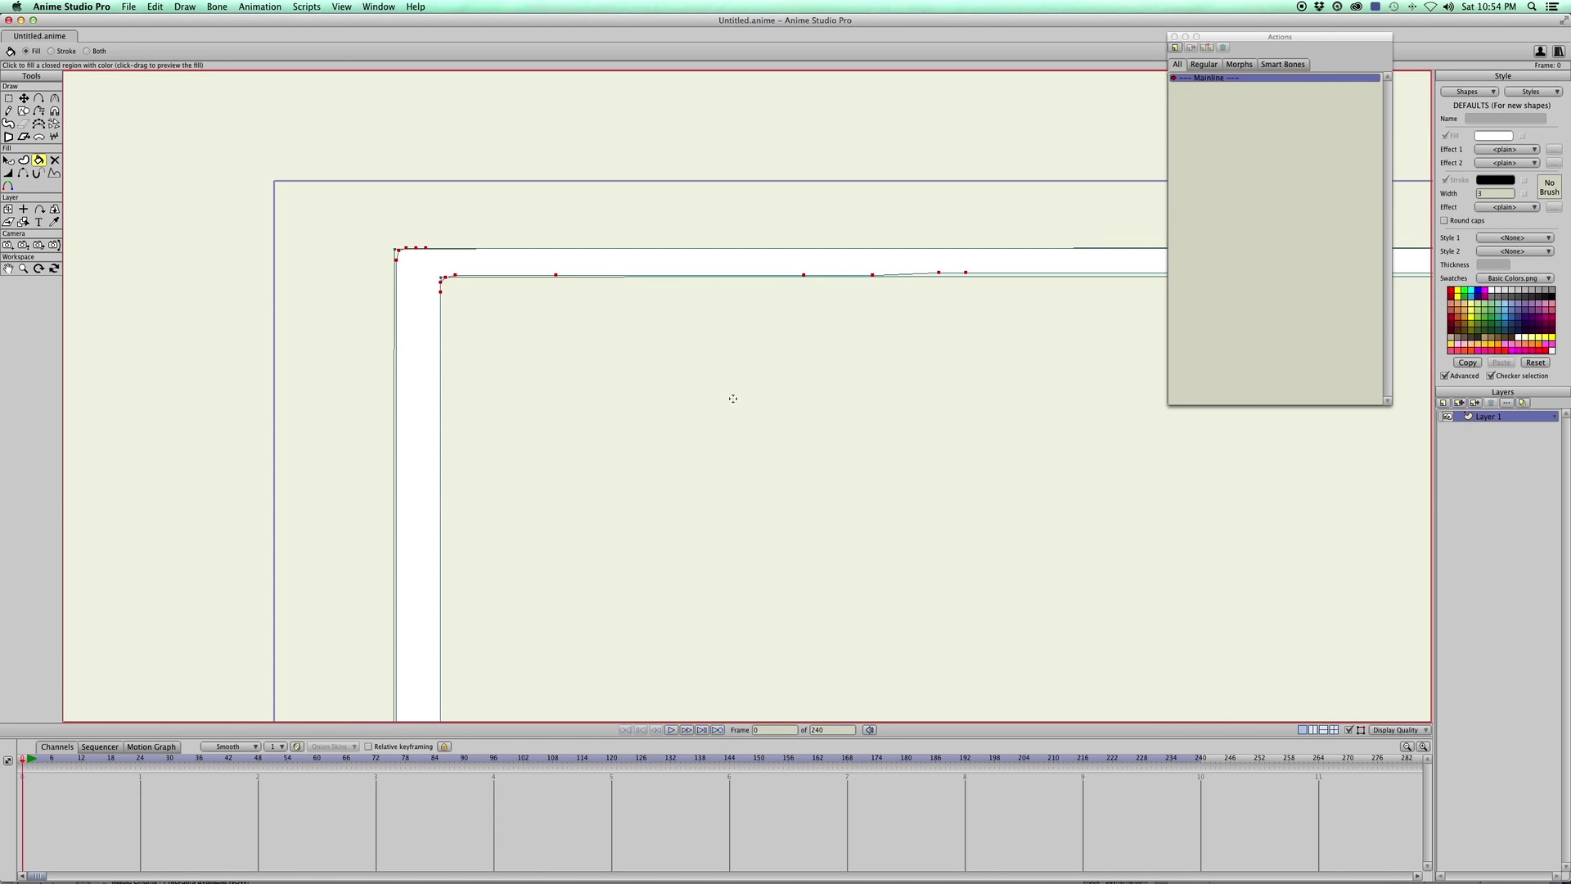
key(super+equal)
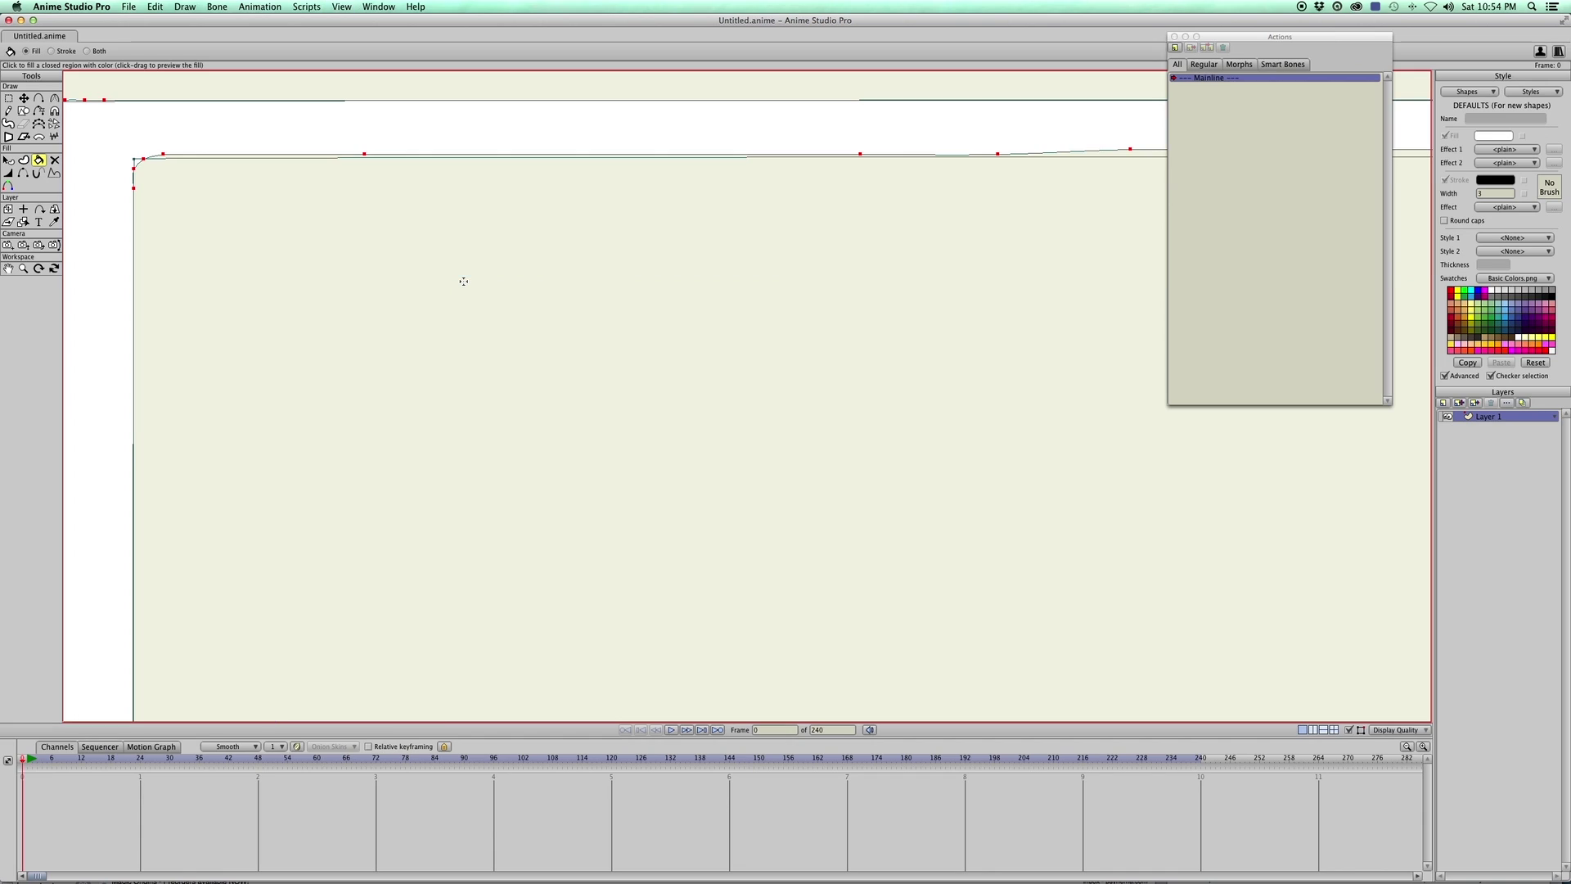
drag(365, 270, 617, 470)
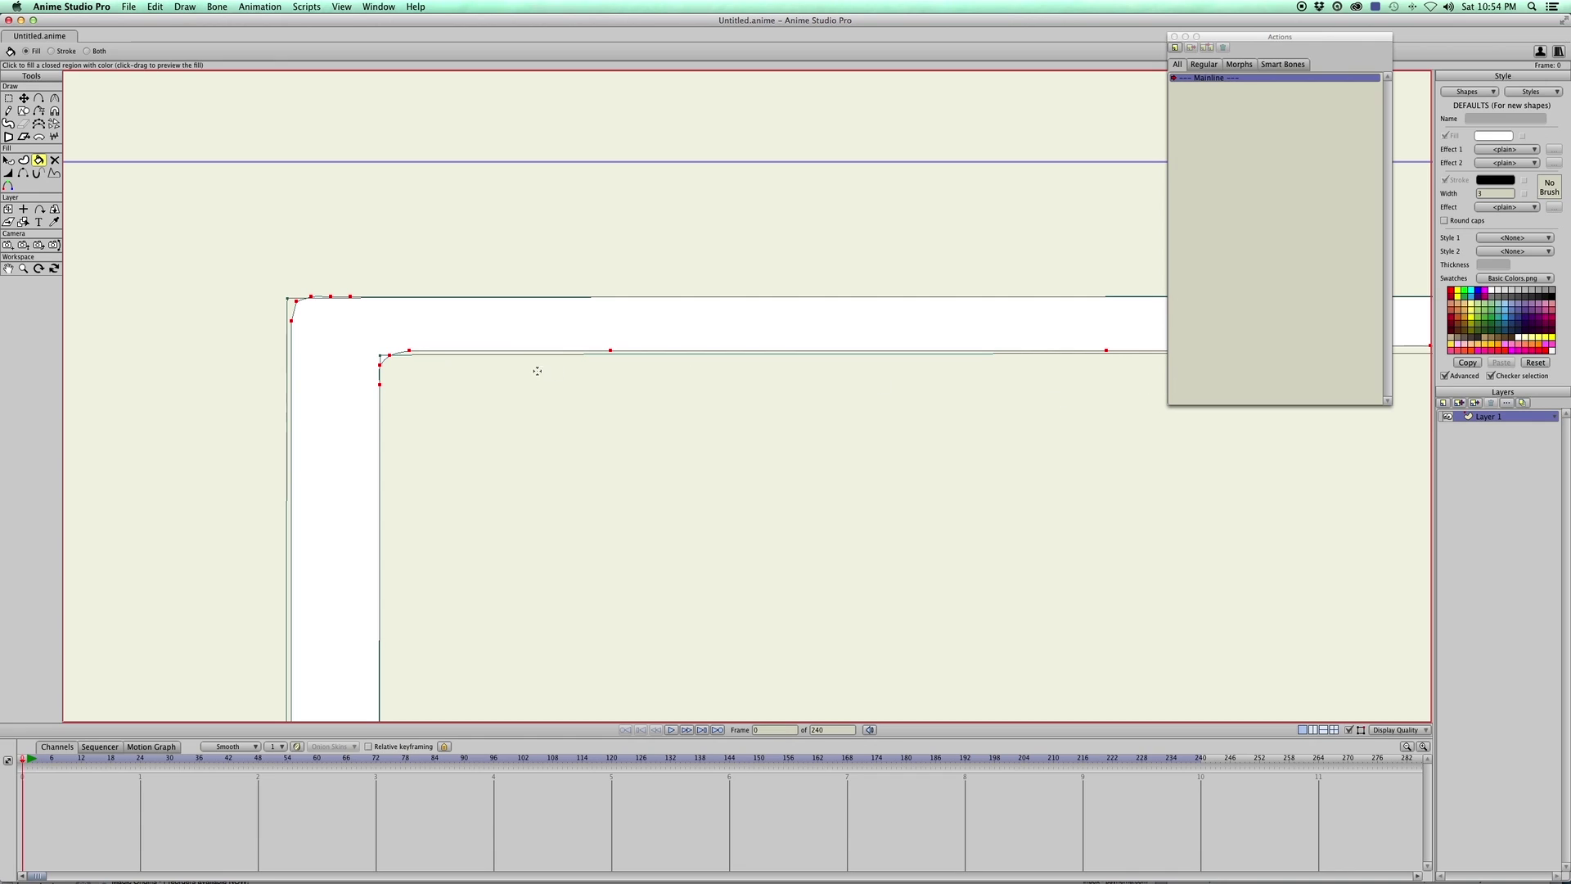
Scroll along the frame's edges, then reset the view to show the whole document.
scroll(841, 456, right, 10)
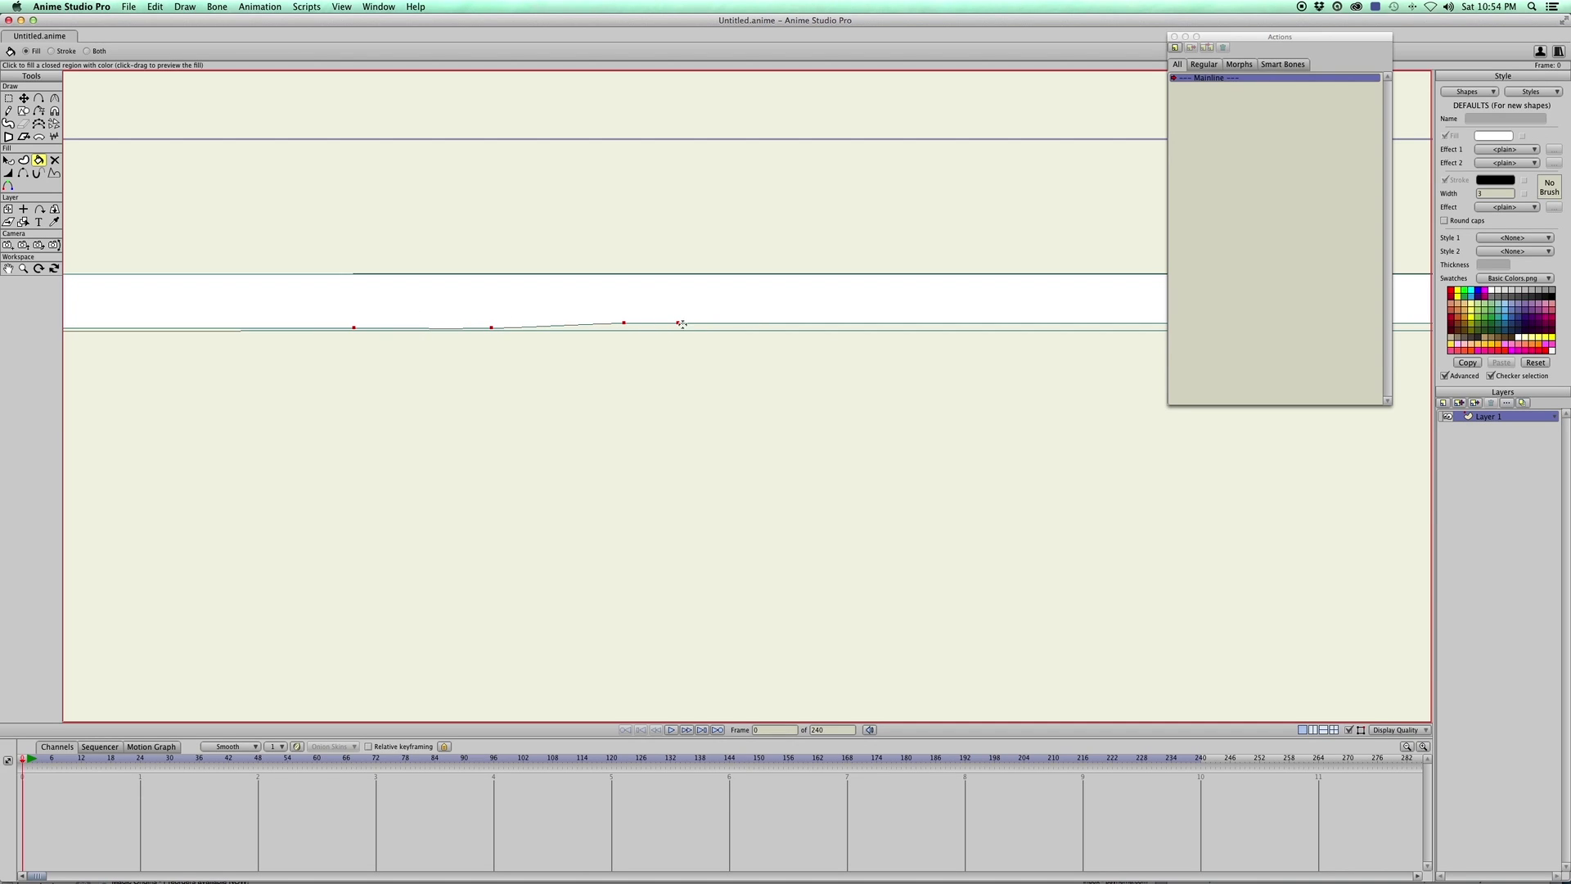
scroll(864, 383, right, 5)
scroll(625, 408, down, 3)
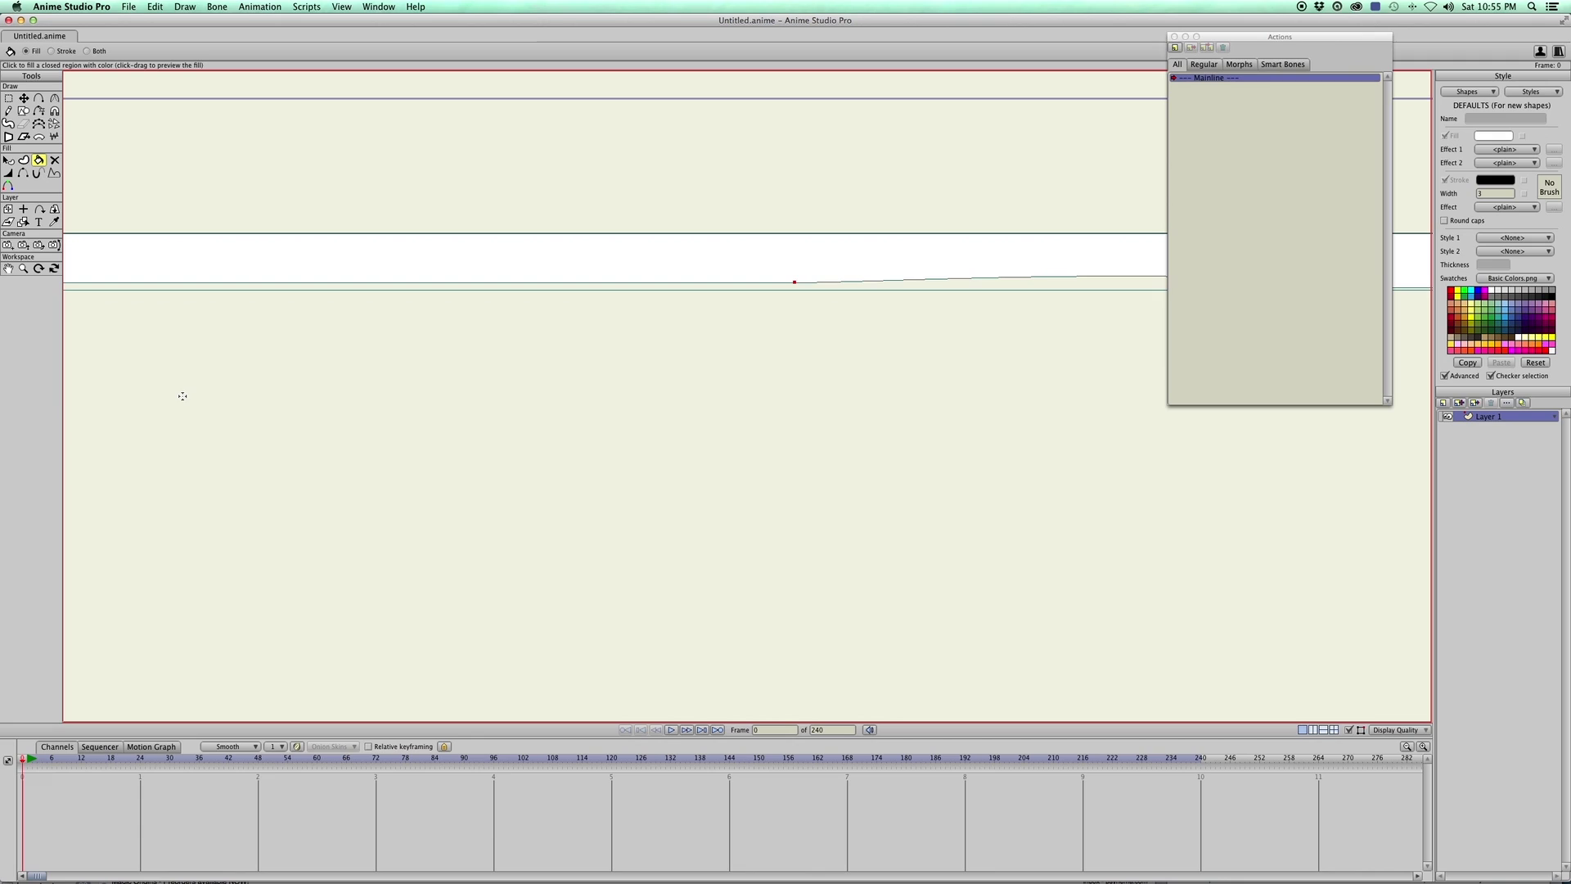
scroll(255, 352, up, 2)
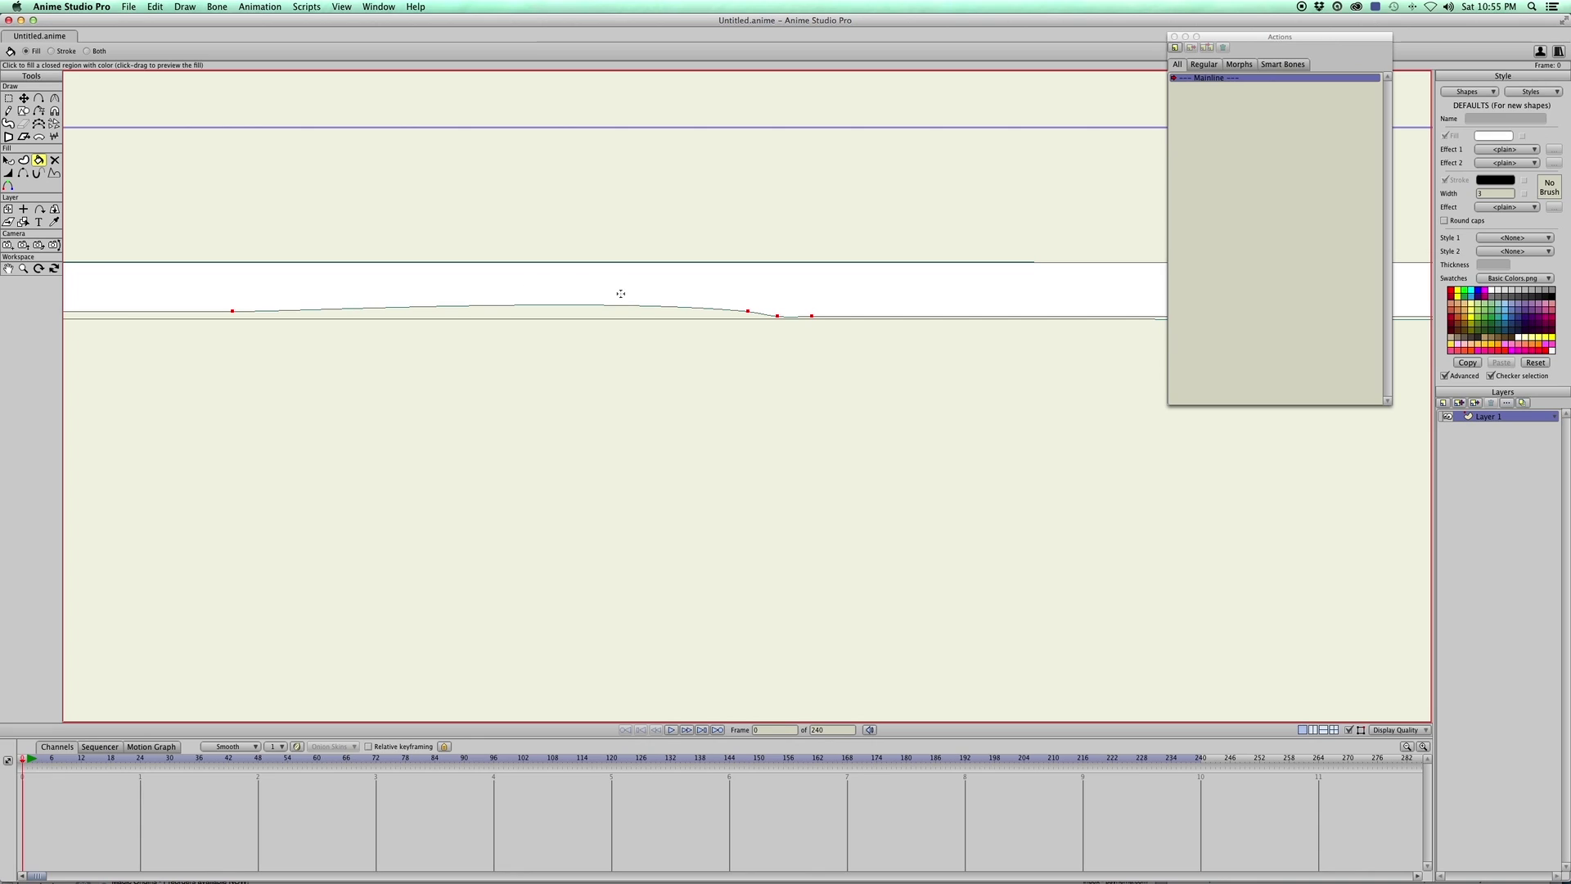
key(super+r)
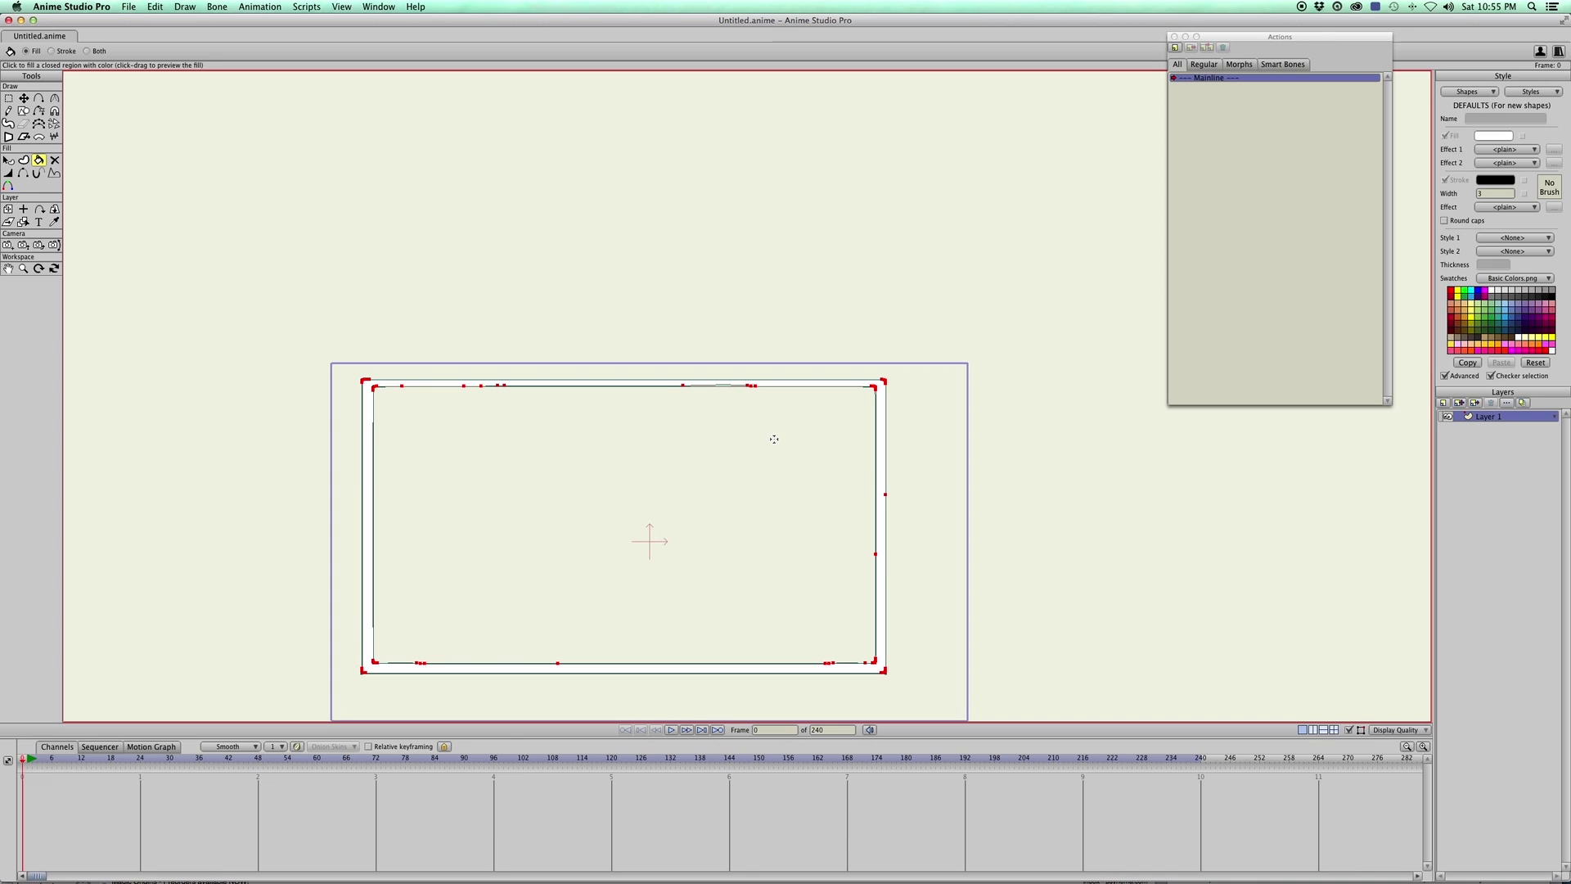
Nudge the selected points slightly right with Transform Points, then switch to Select Points.
key(t)
mouse_move(667, 501)
mouse_down()
mouse_move(491, 488)
mouse_move(690, 494)
mouse_up()
key(g)
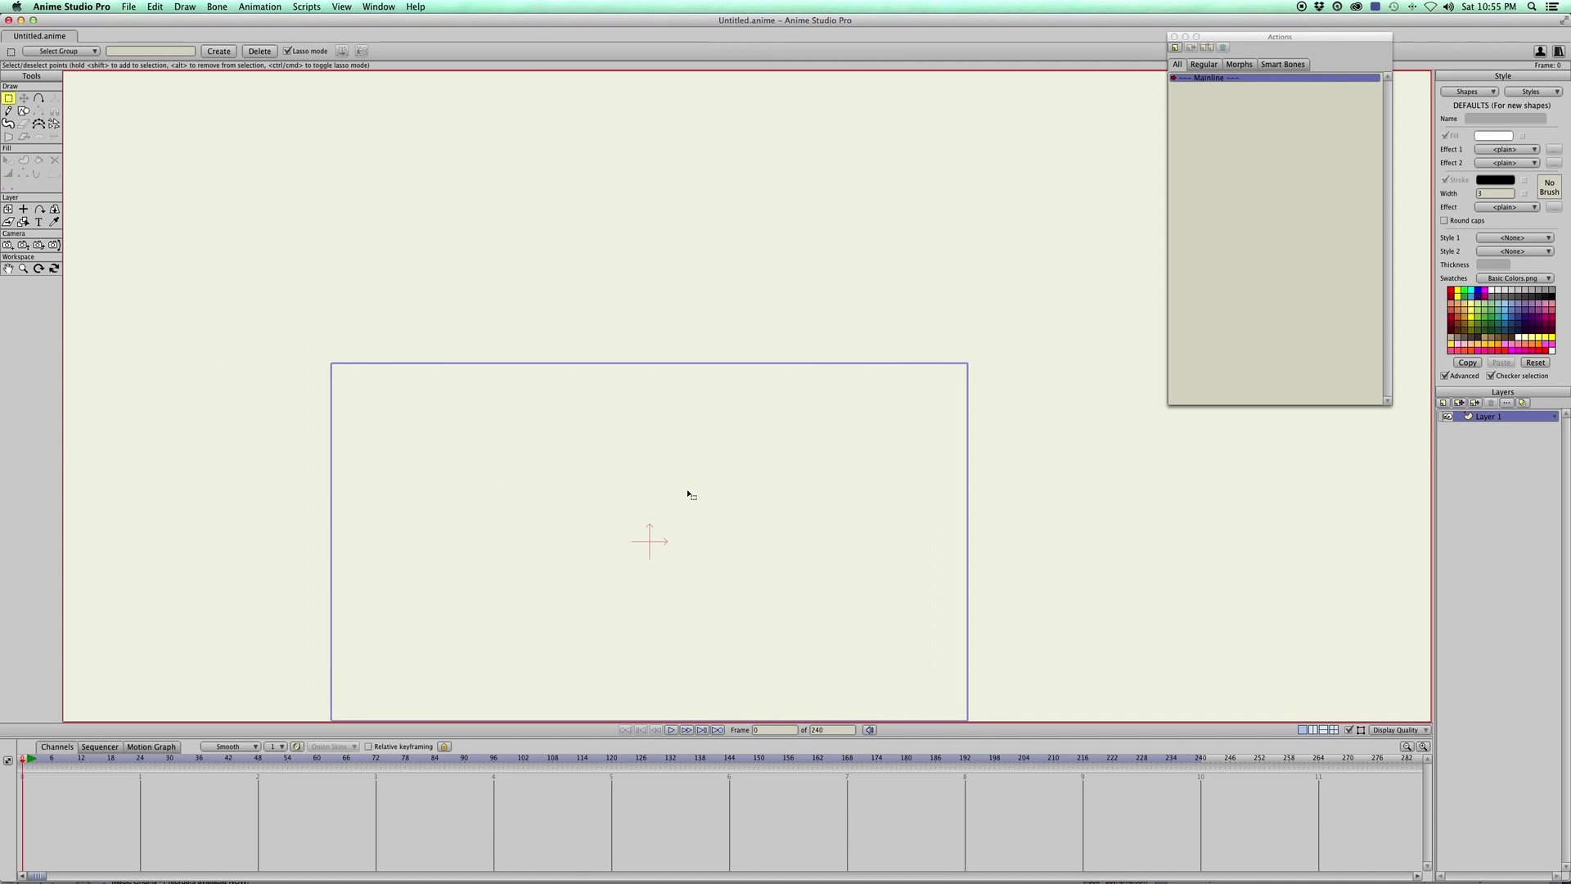
Re-enable round caps and draw a new pair of nested rectangles inside the camera frame.
click(1444, 221)
click(24, 111)
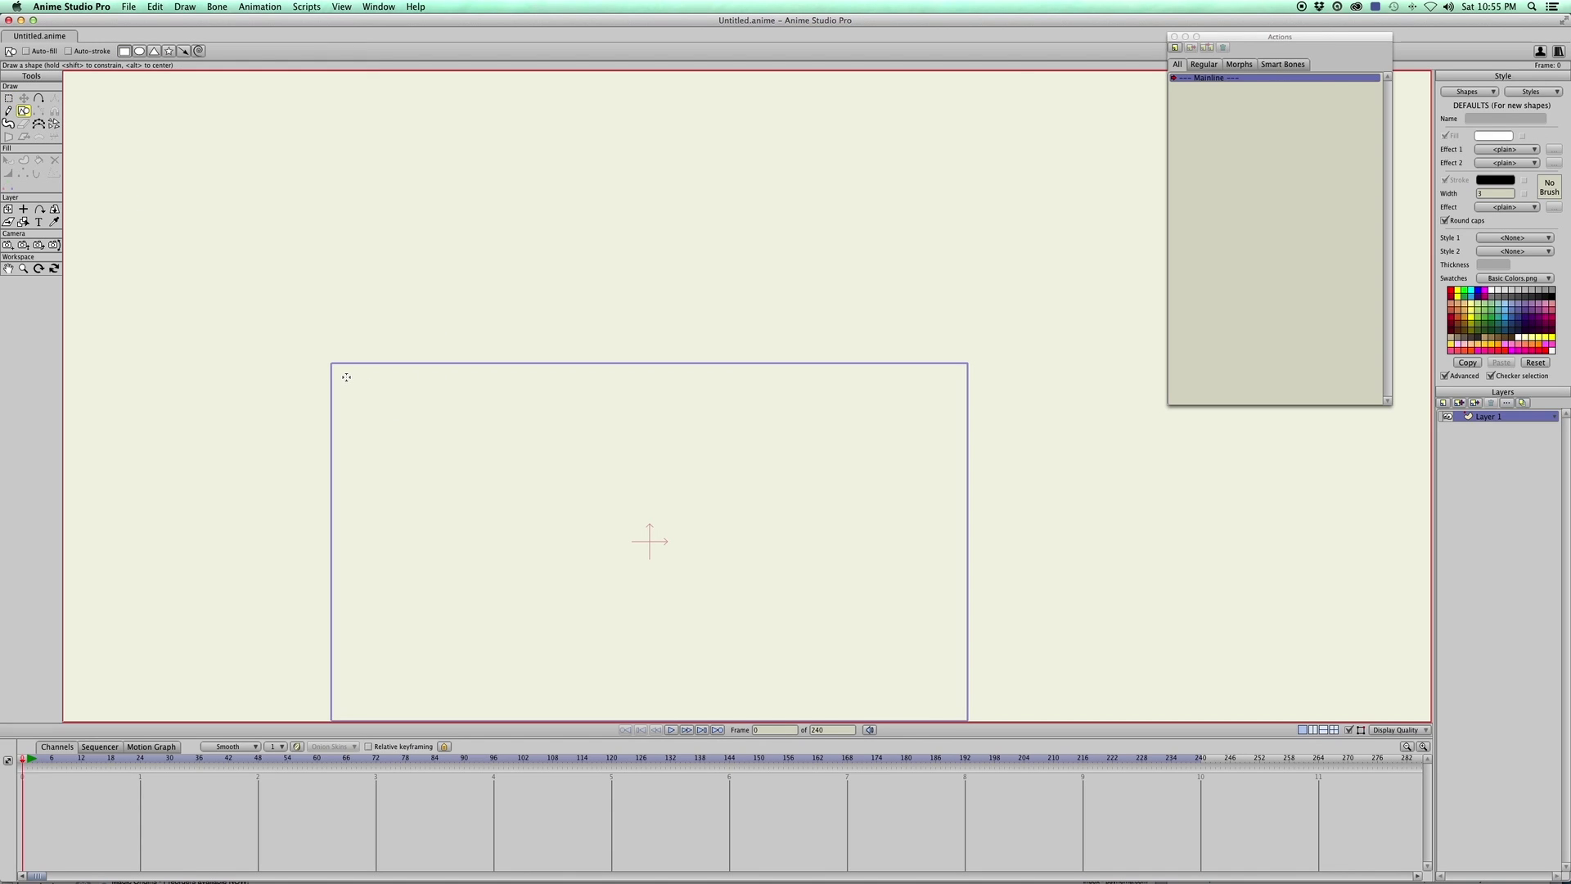
drag(347, 375, 915, 695)
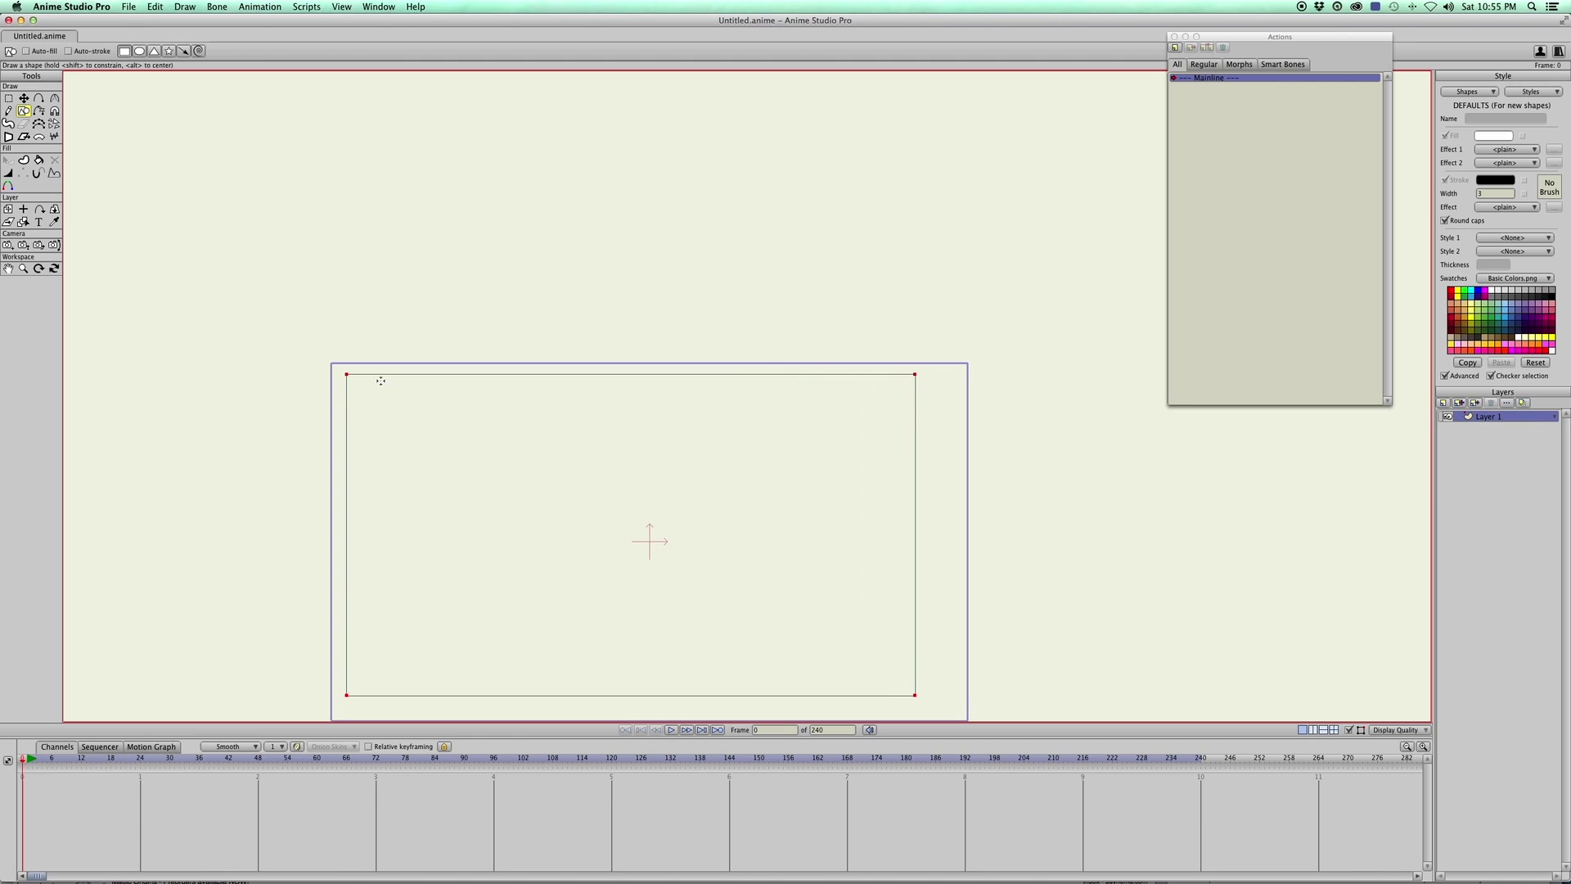
drag(359, 385, 906, 679)
key(super+a)
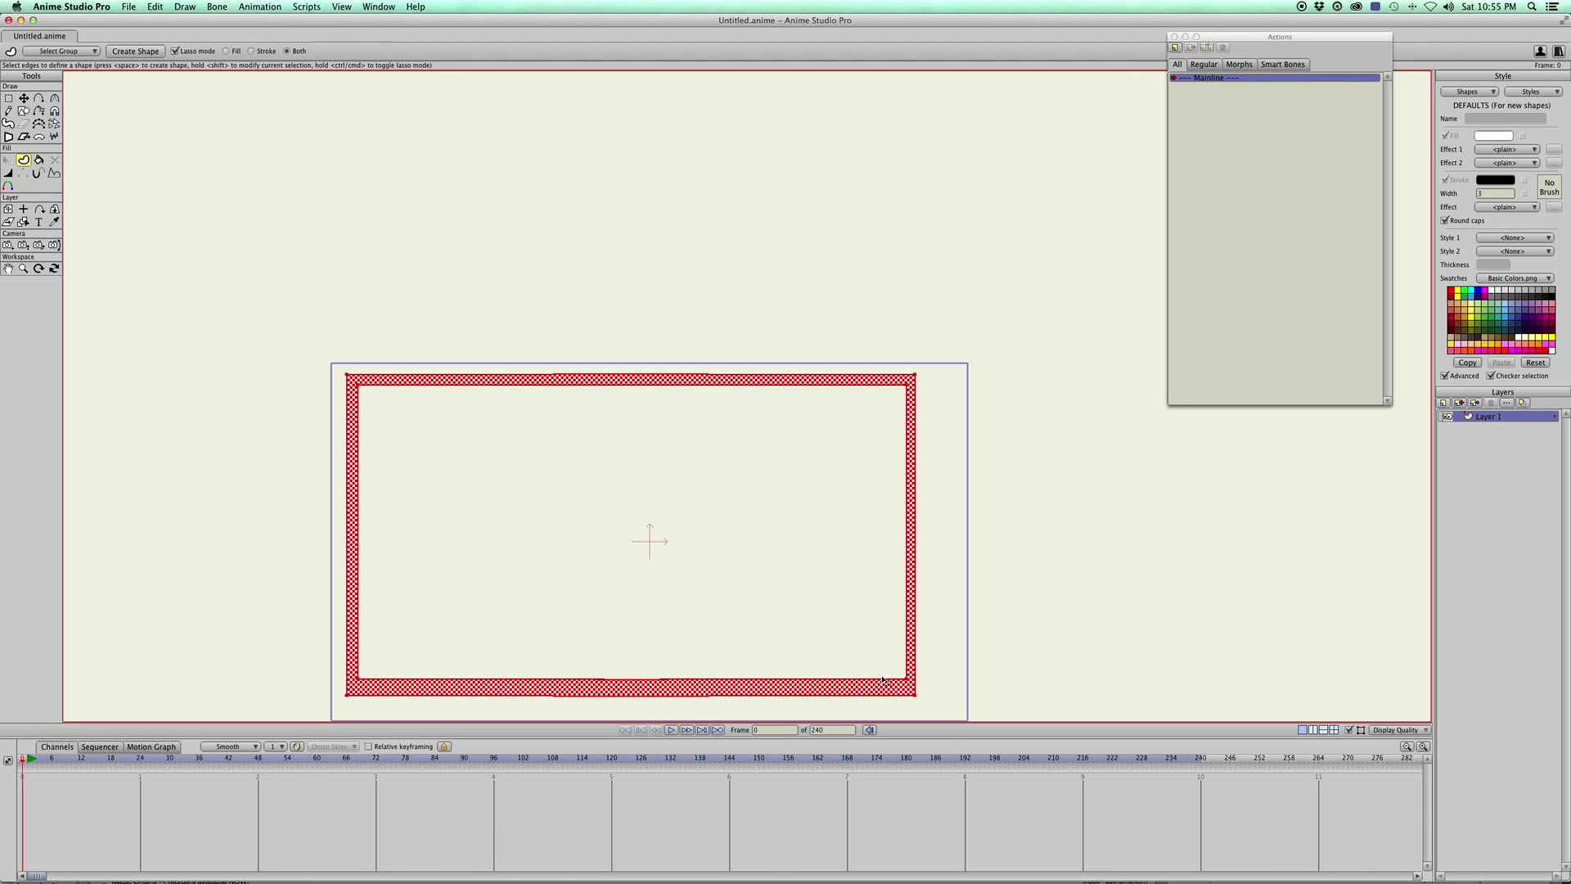
key(p)
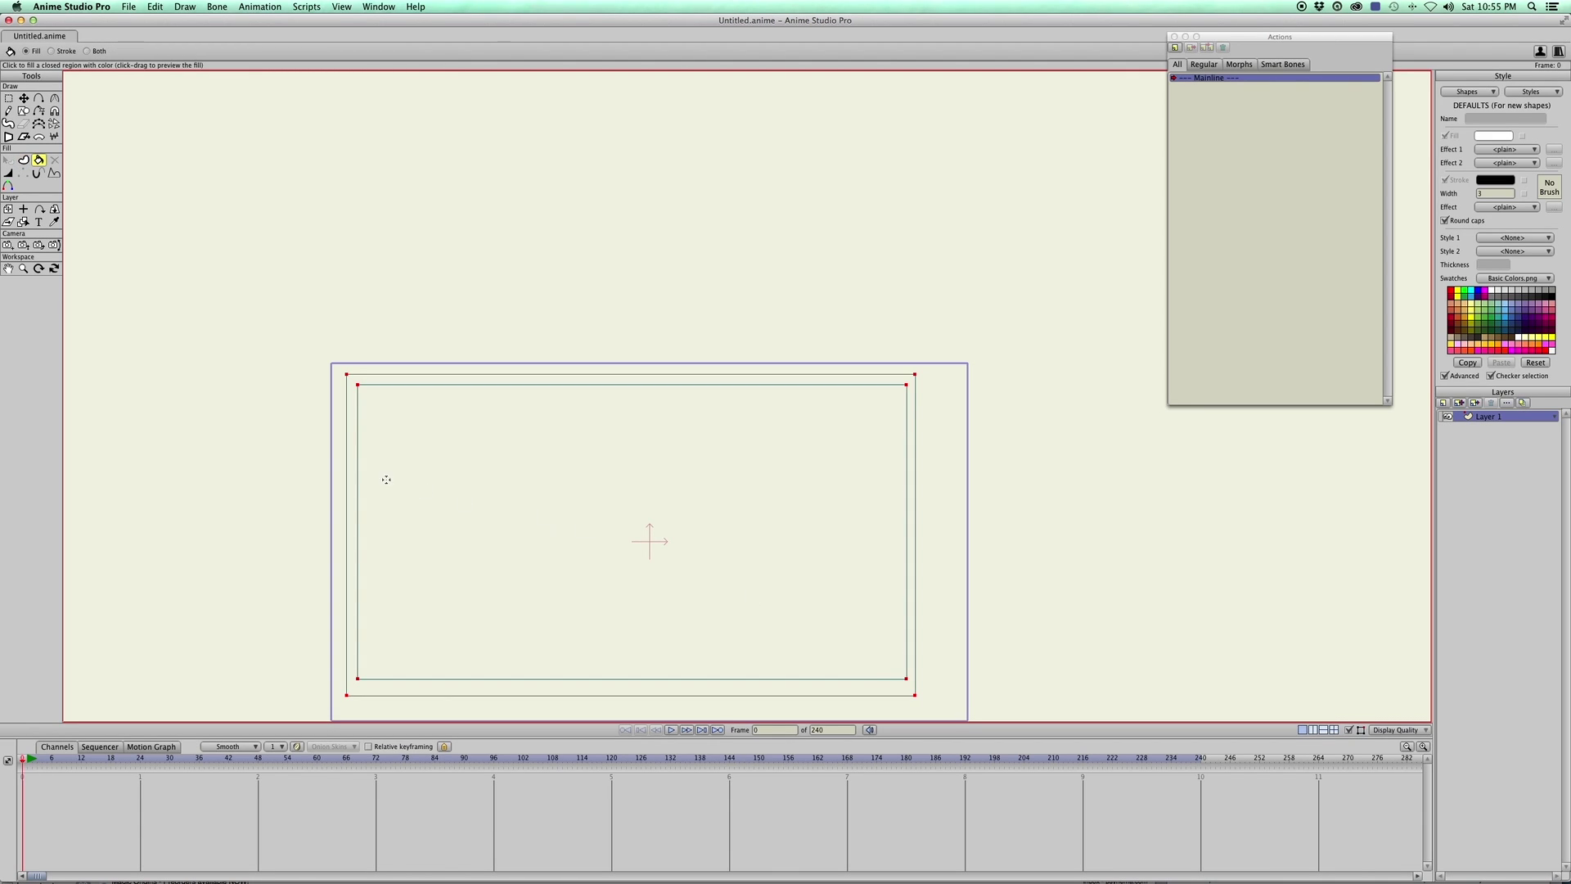
Fill the band between the rectangles white and reset the view to fit the frame.
click(351, 453)
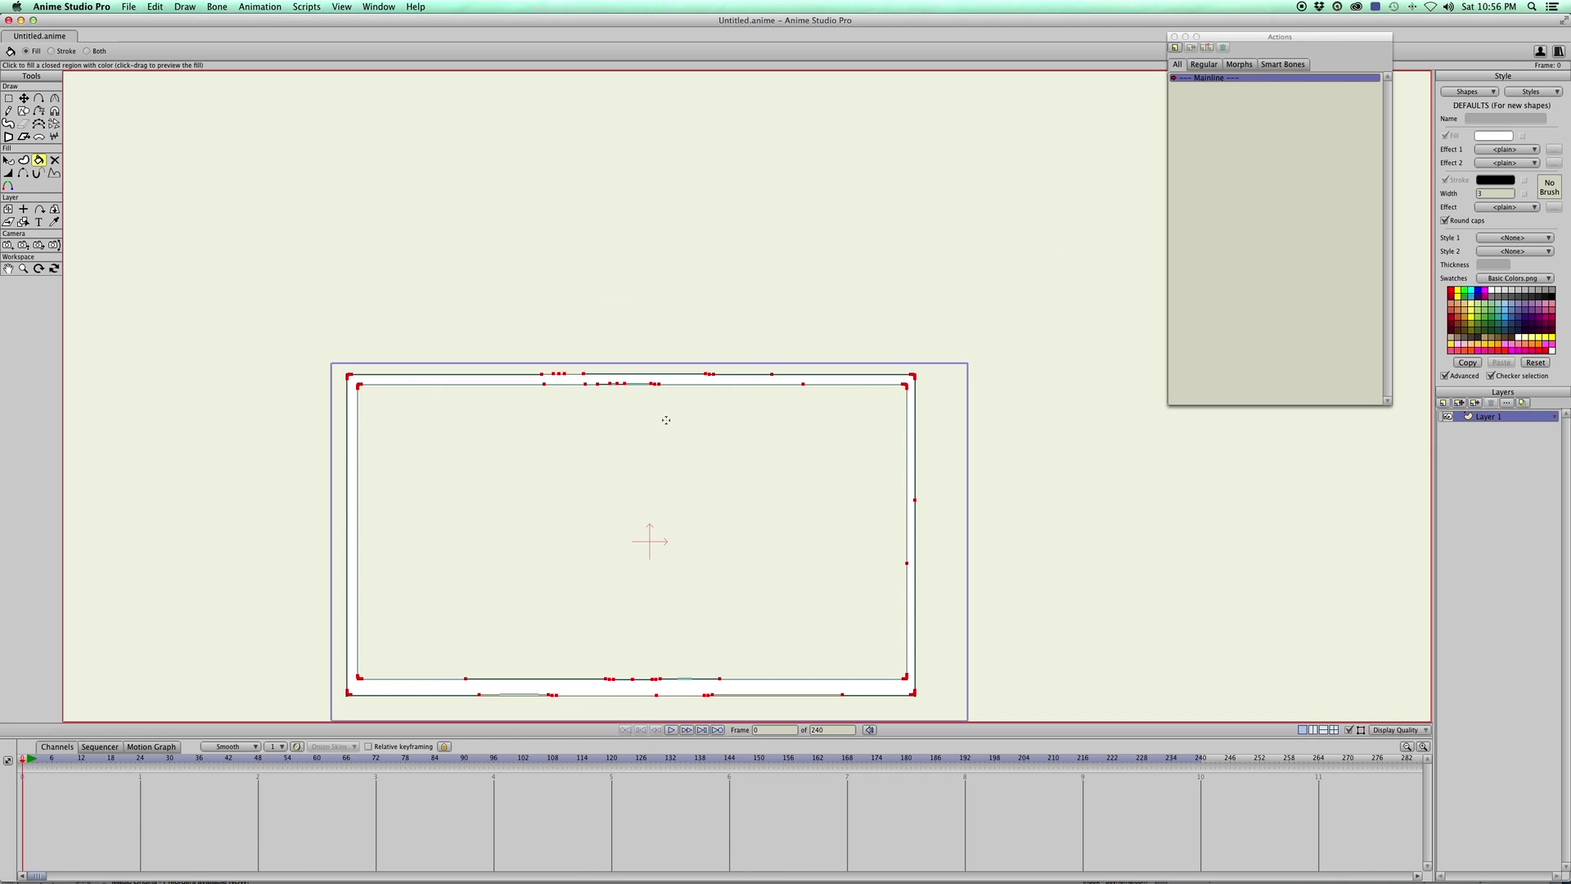
scroll(666, 420, up, 2)
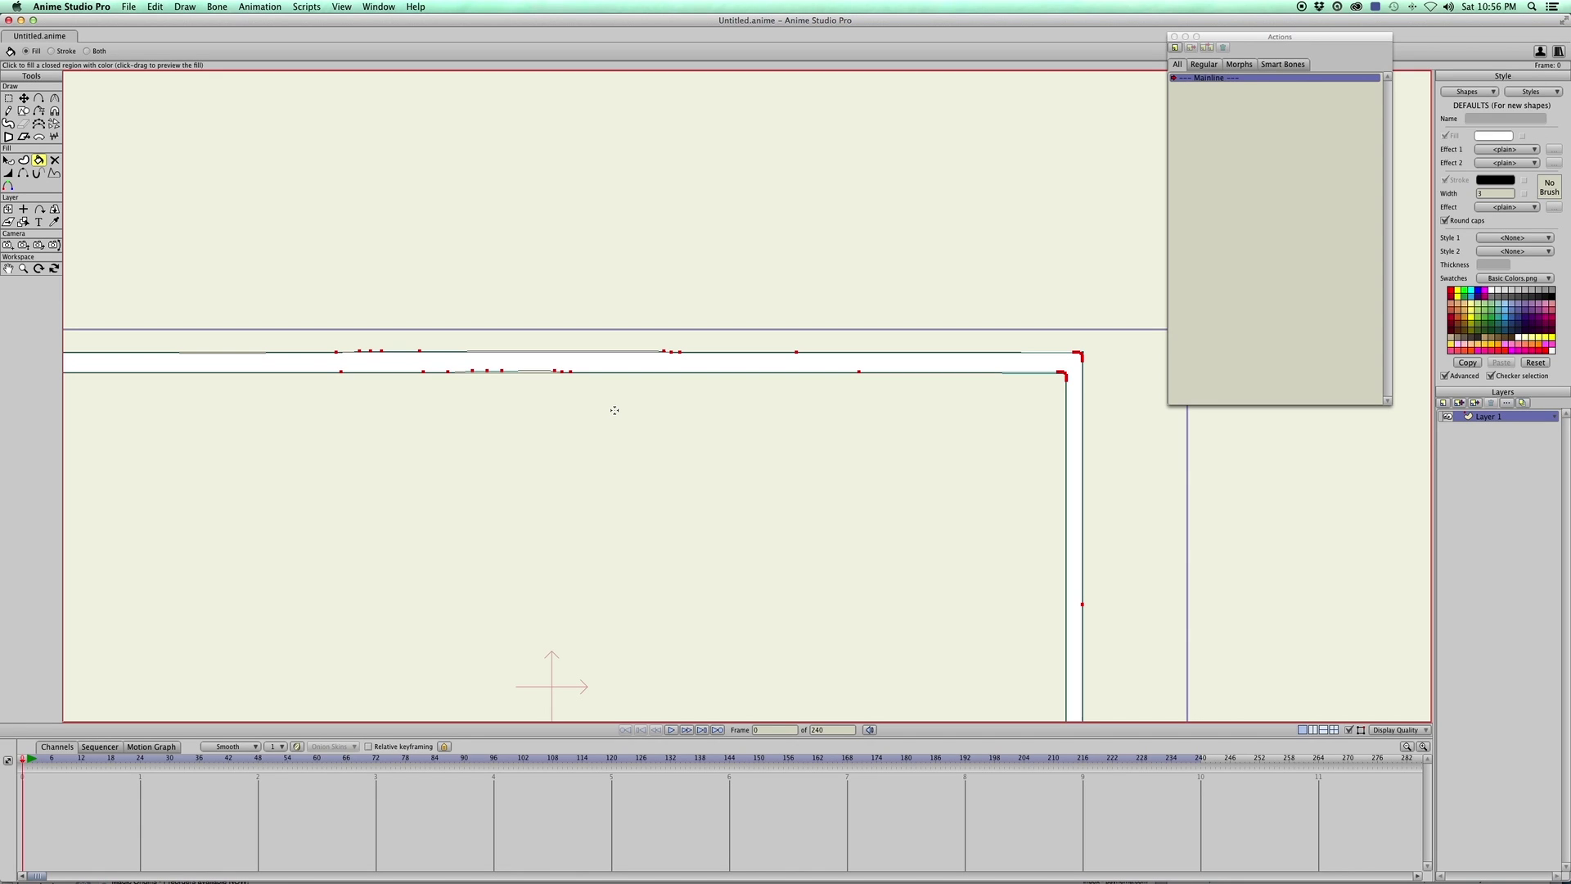
key(super+r)
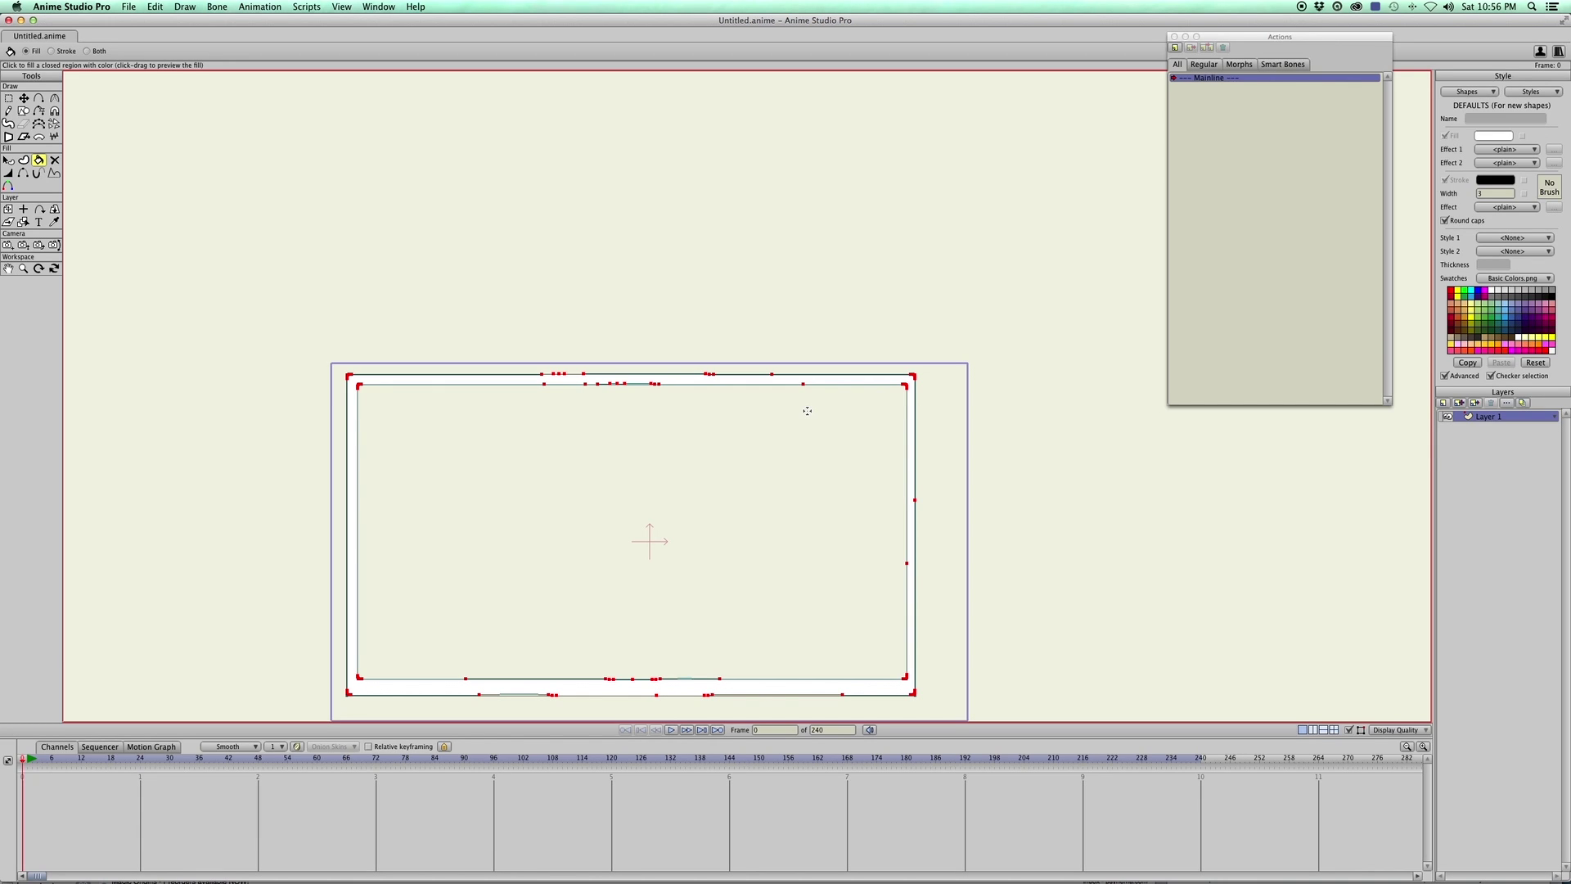
Select all the frame's points with Transform Points and delete them.
key(t)
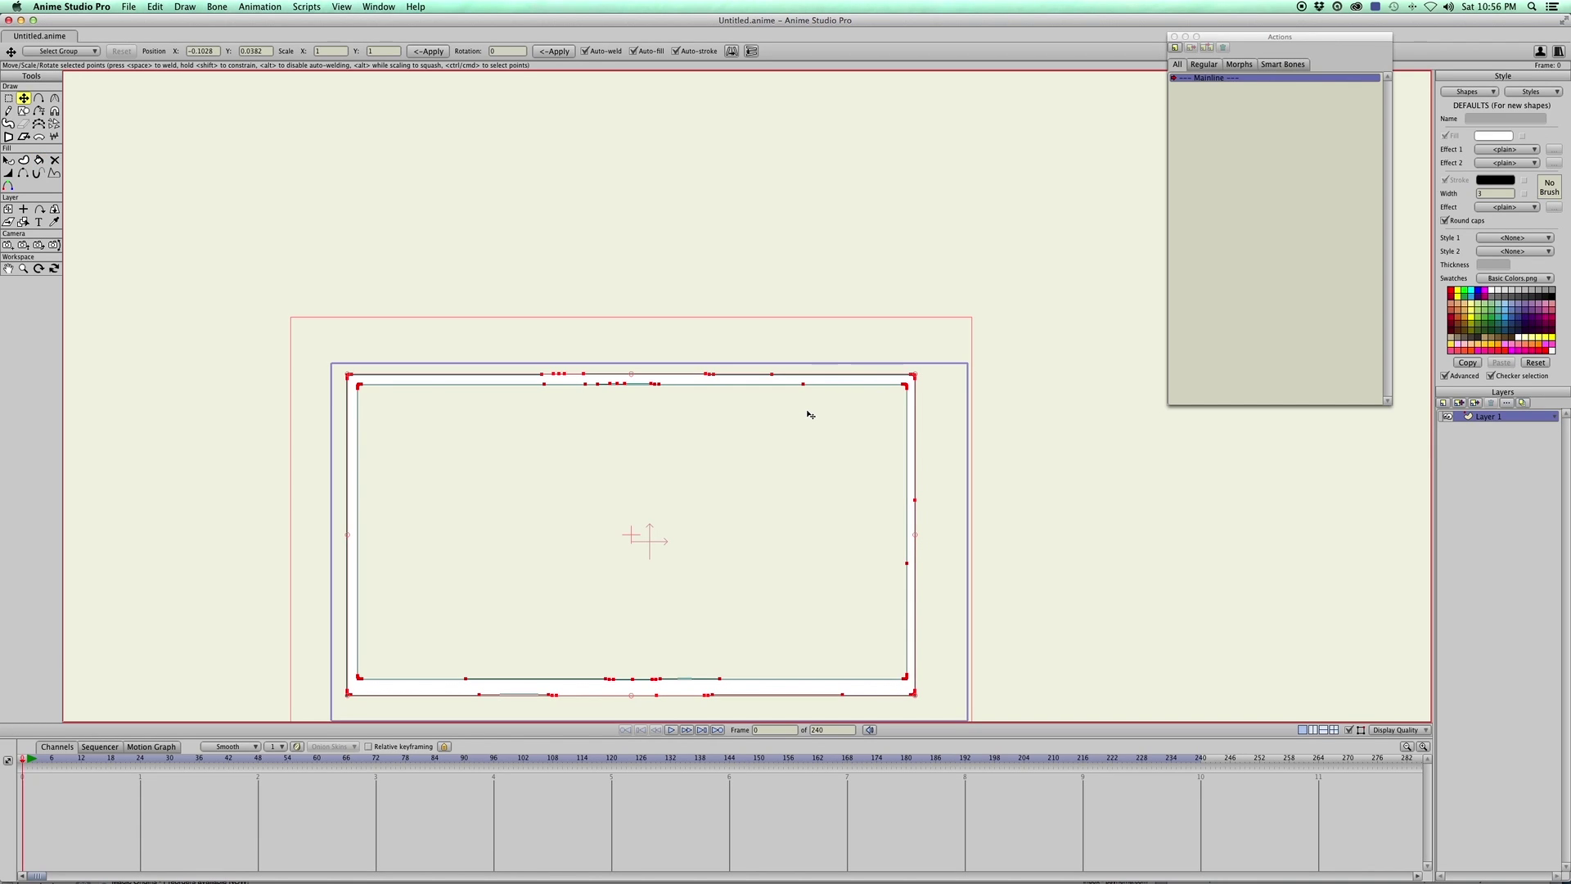
click(810, 415)
key(super+a)
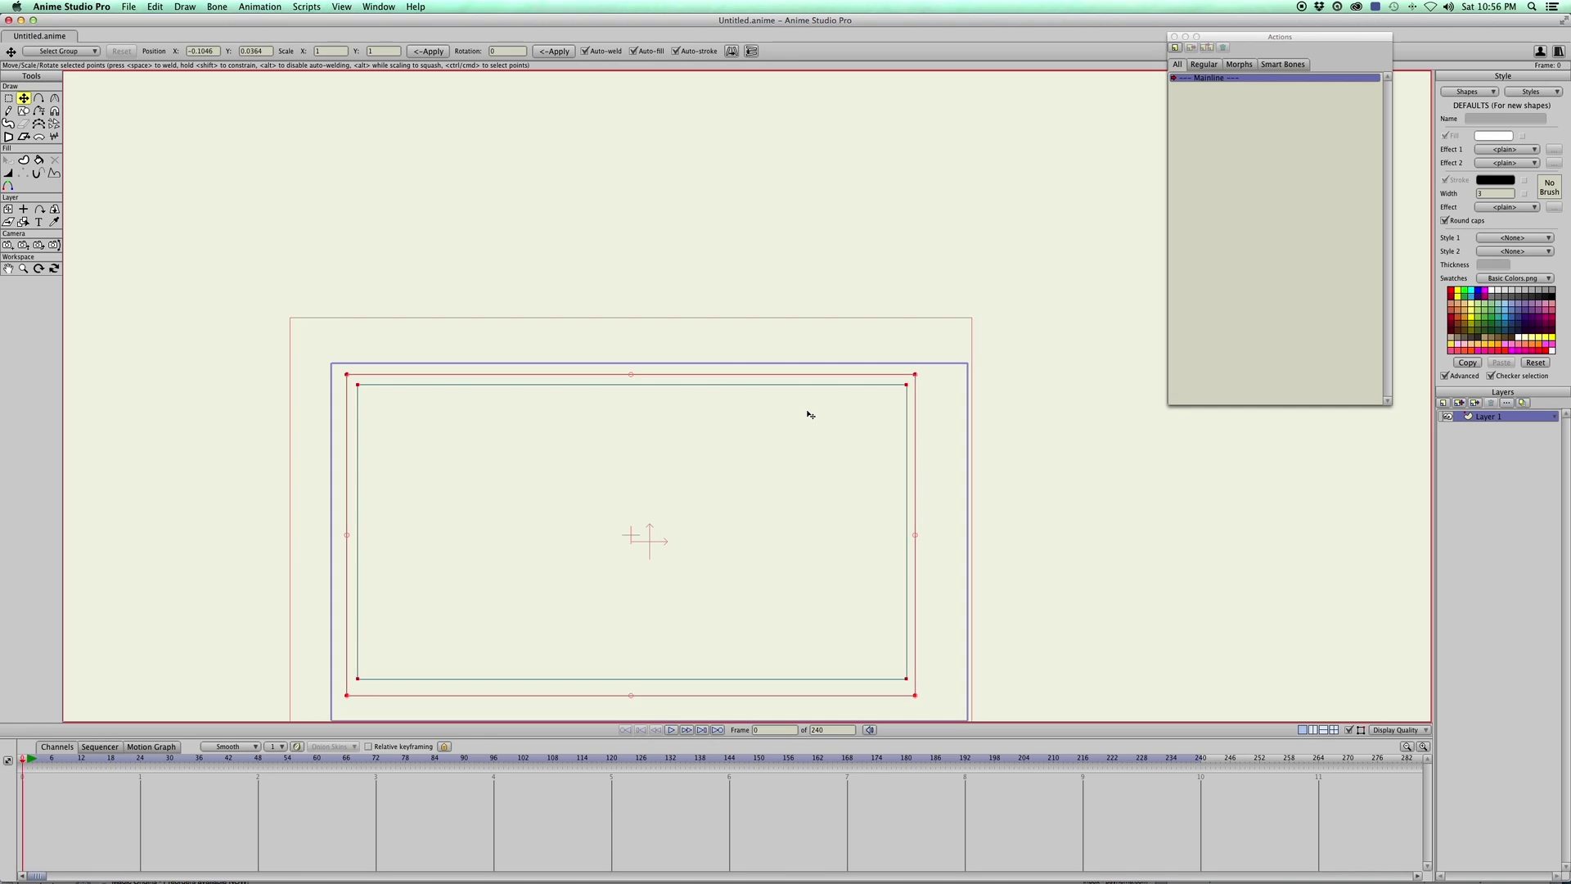
key(Delete)
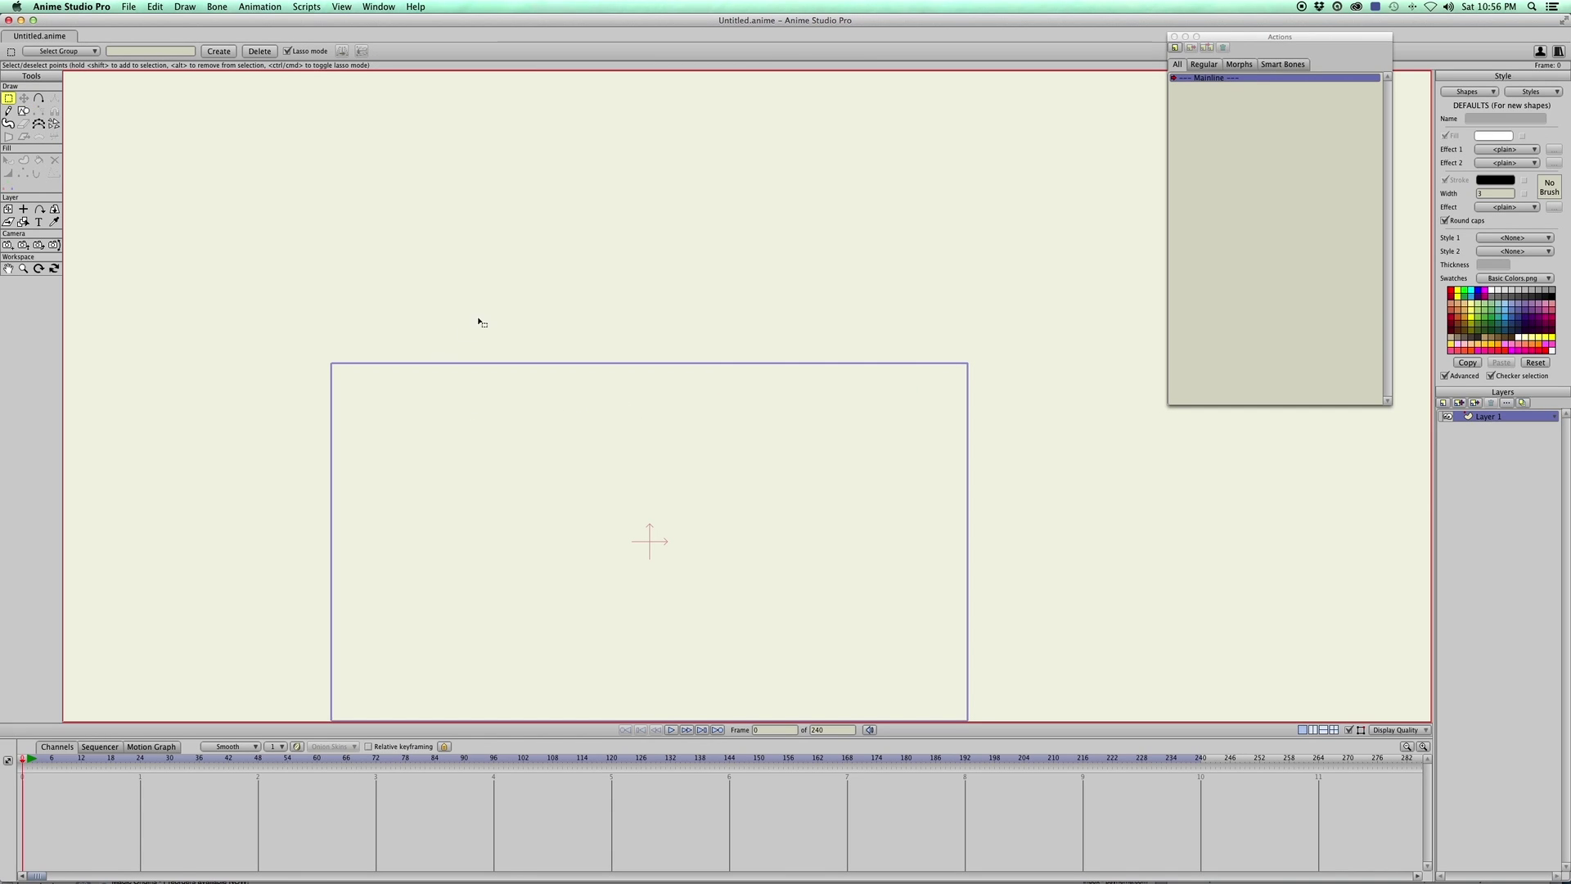
Pan the view up and draw an outer and inner rectangle for a third frame.
drag(512, 414, 557, 321)
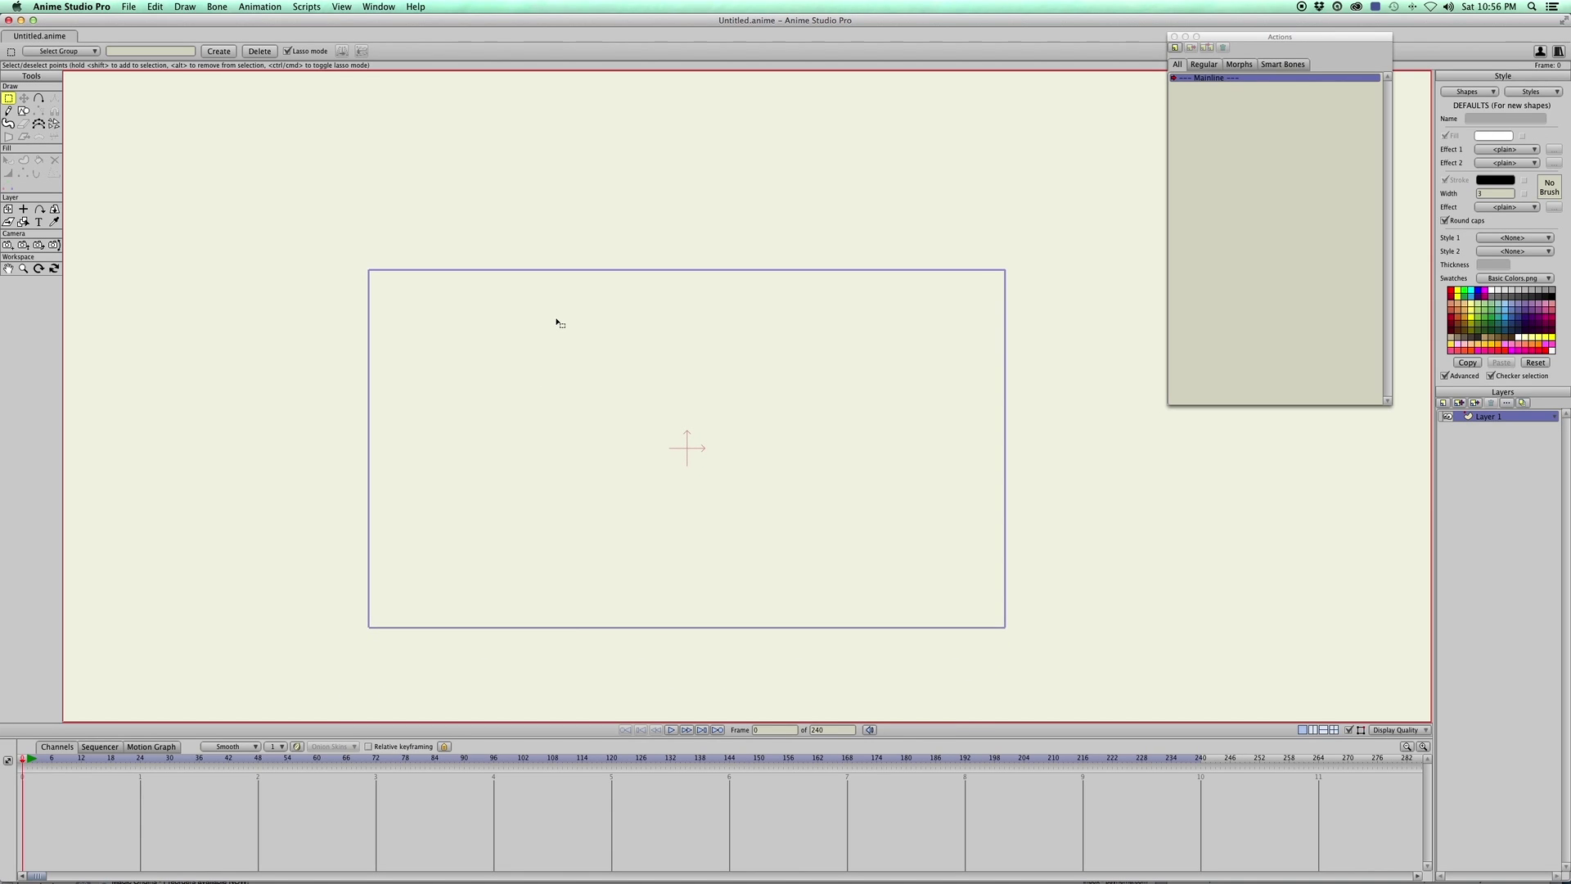
click(24, 110)
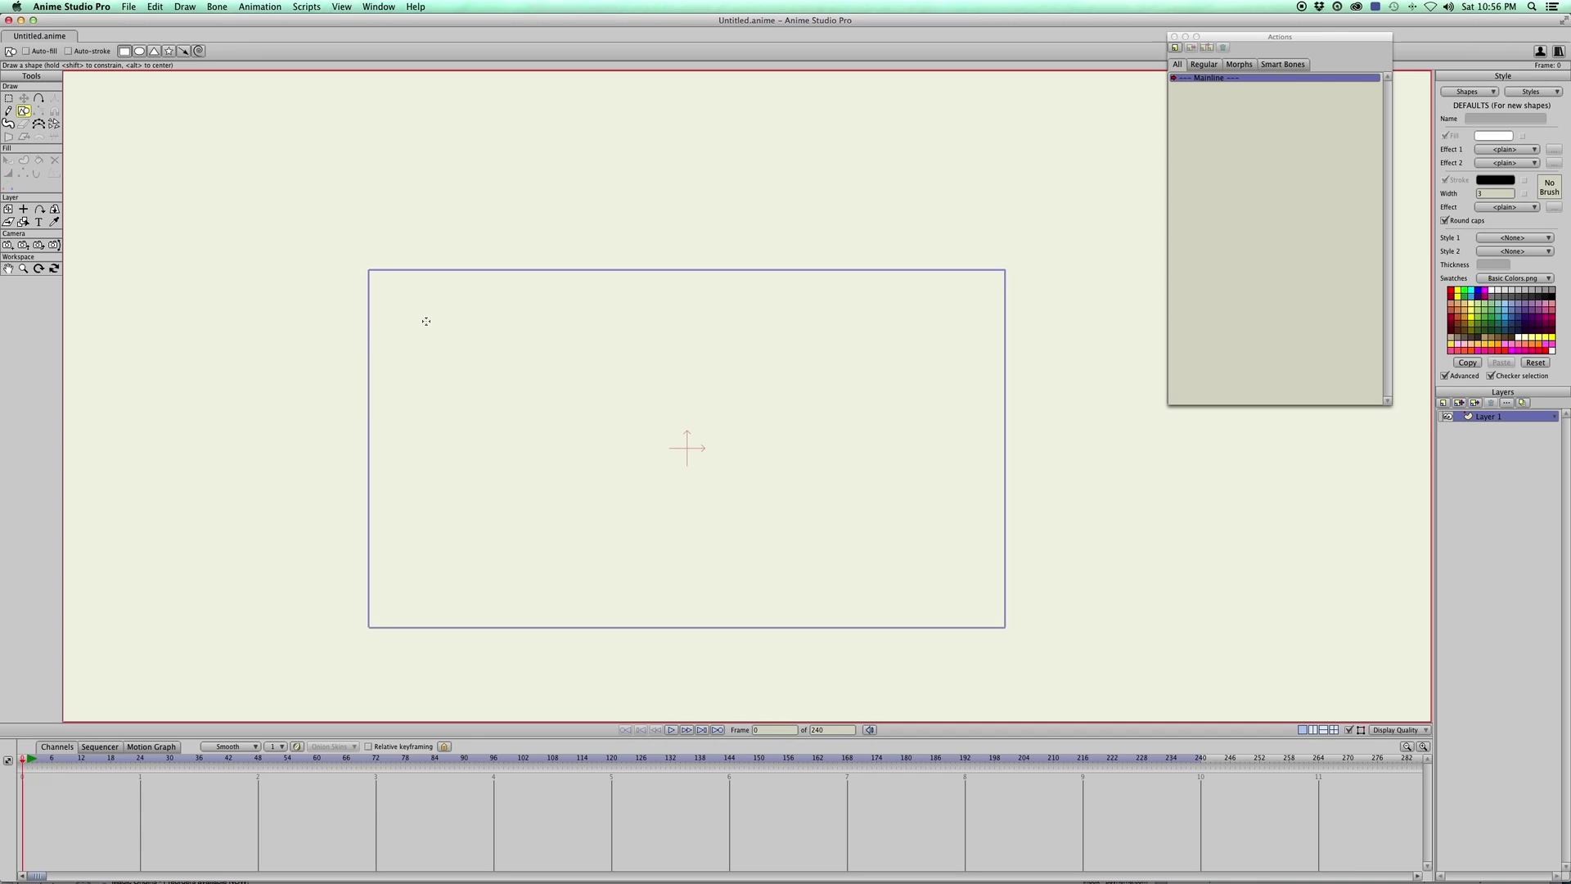
mouse_move(398, 286)
mouse_down()
mouse_move(968, 568)
mouse_move(979, 594)
mouse_up()
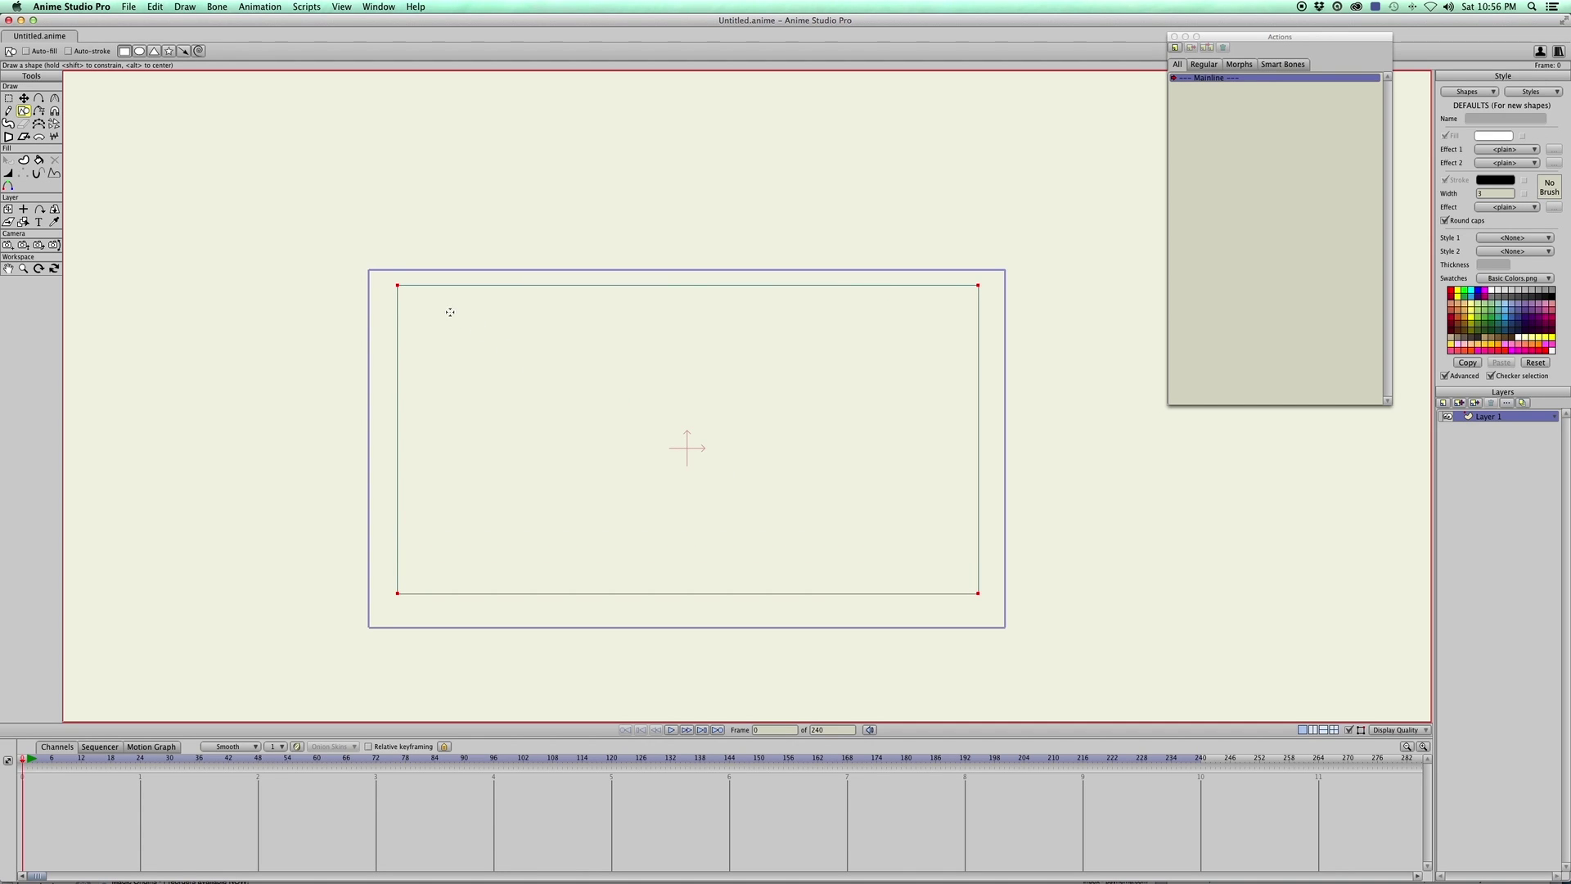
mouse_move(408, 293)
mouse_down()
mouse_move(908, 541)
mouse_move(968, 586)
mouse_up()
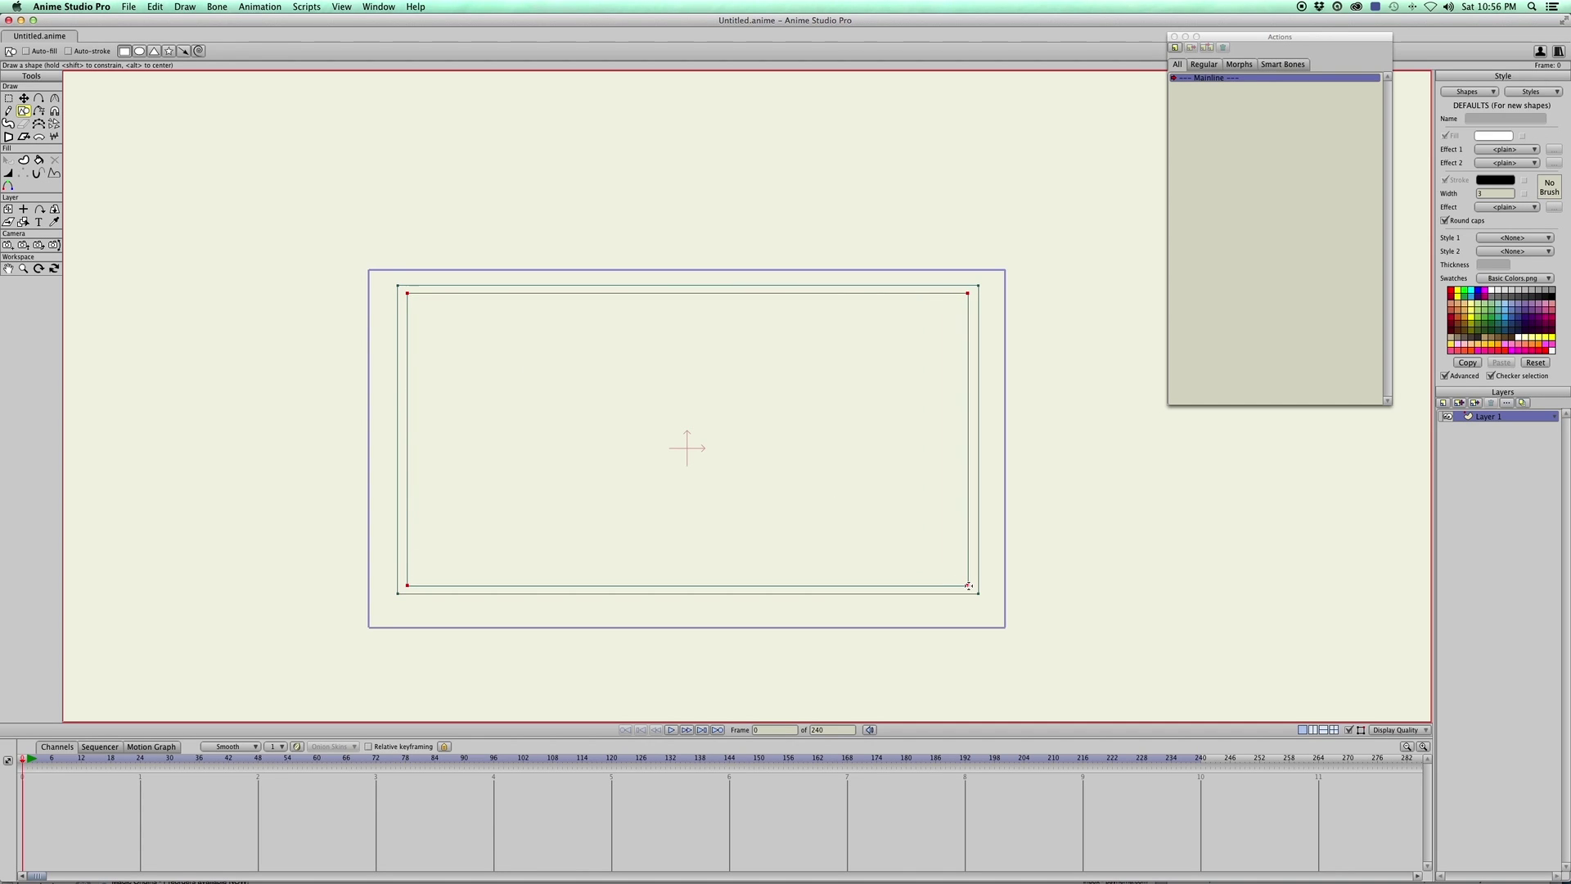
Select all points and make a filled shape from the two rectangles with Create Shape.
key(super+a)
key(u)
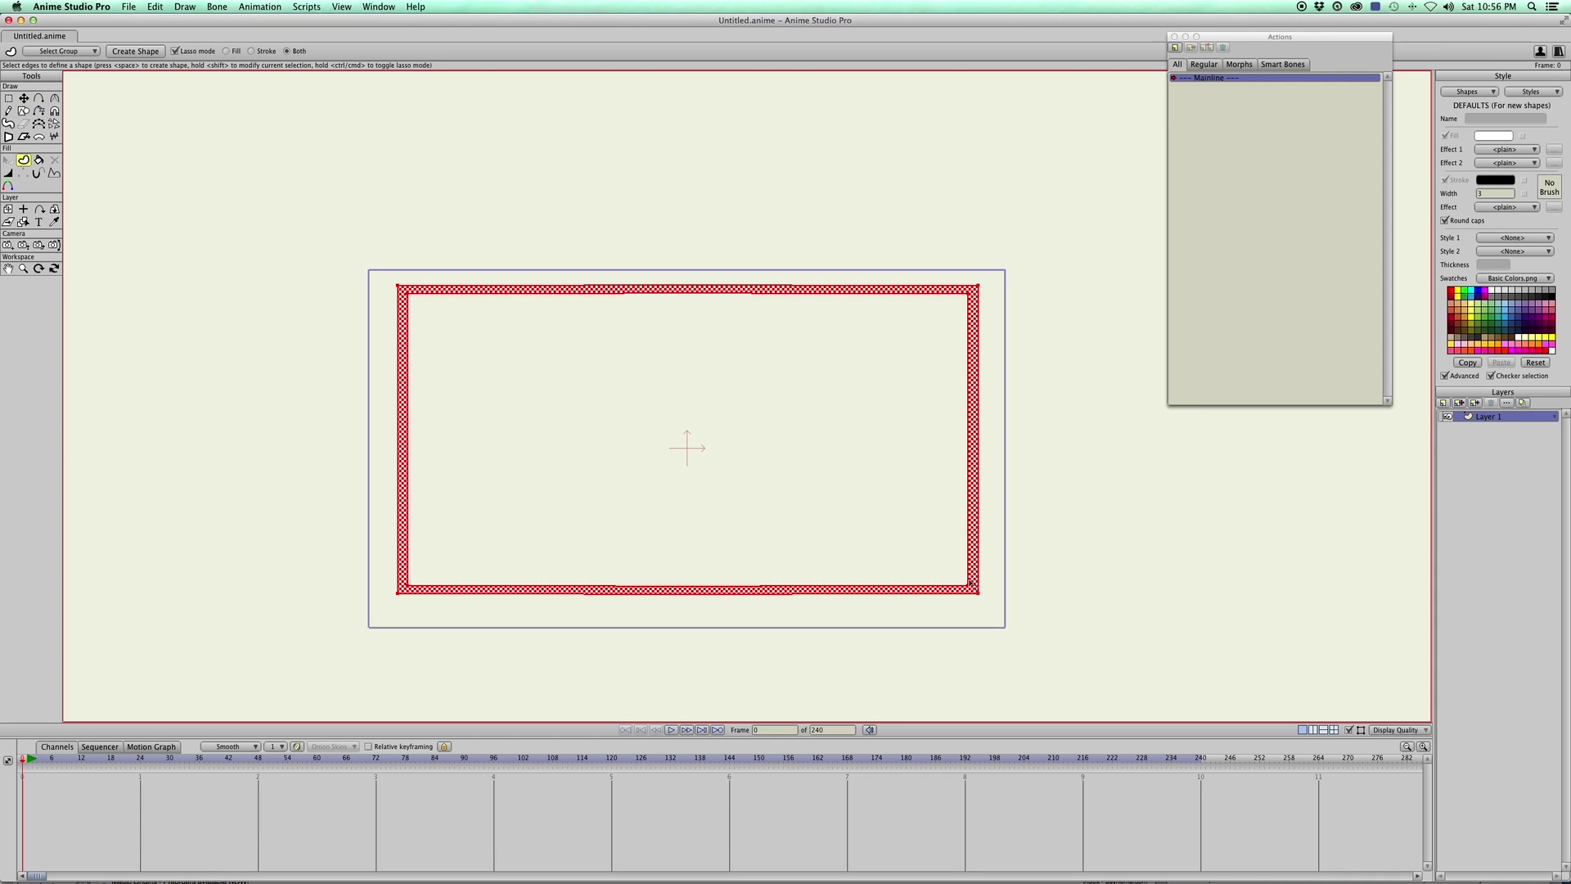
key(space)
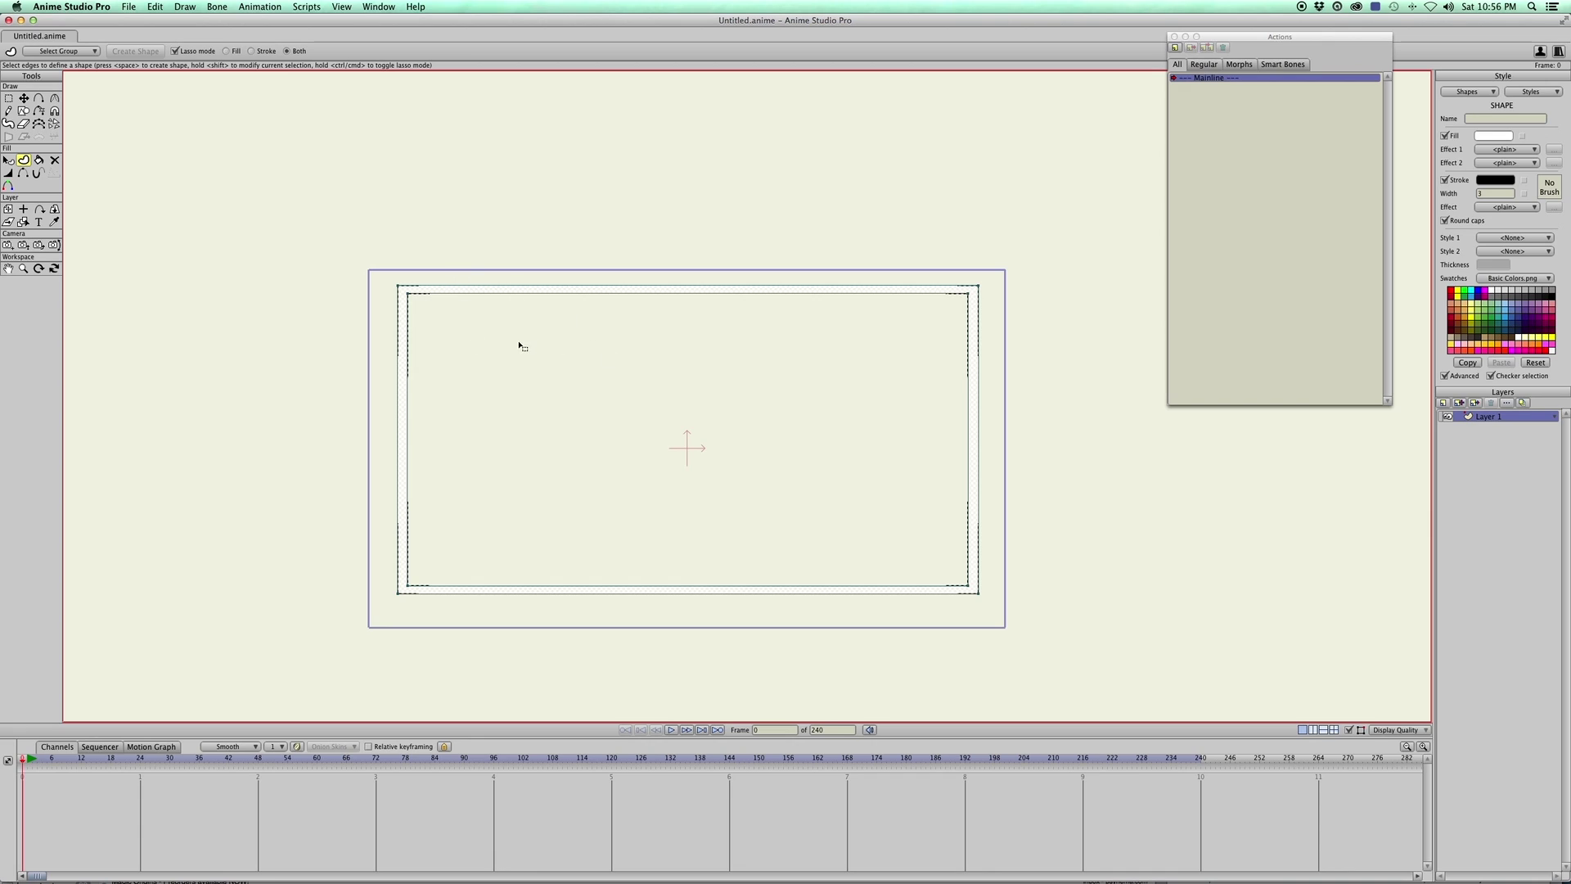
scroll(498, 297, left, 5)
scroll(497, 297, up, 4)
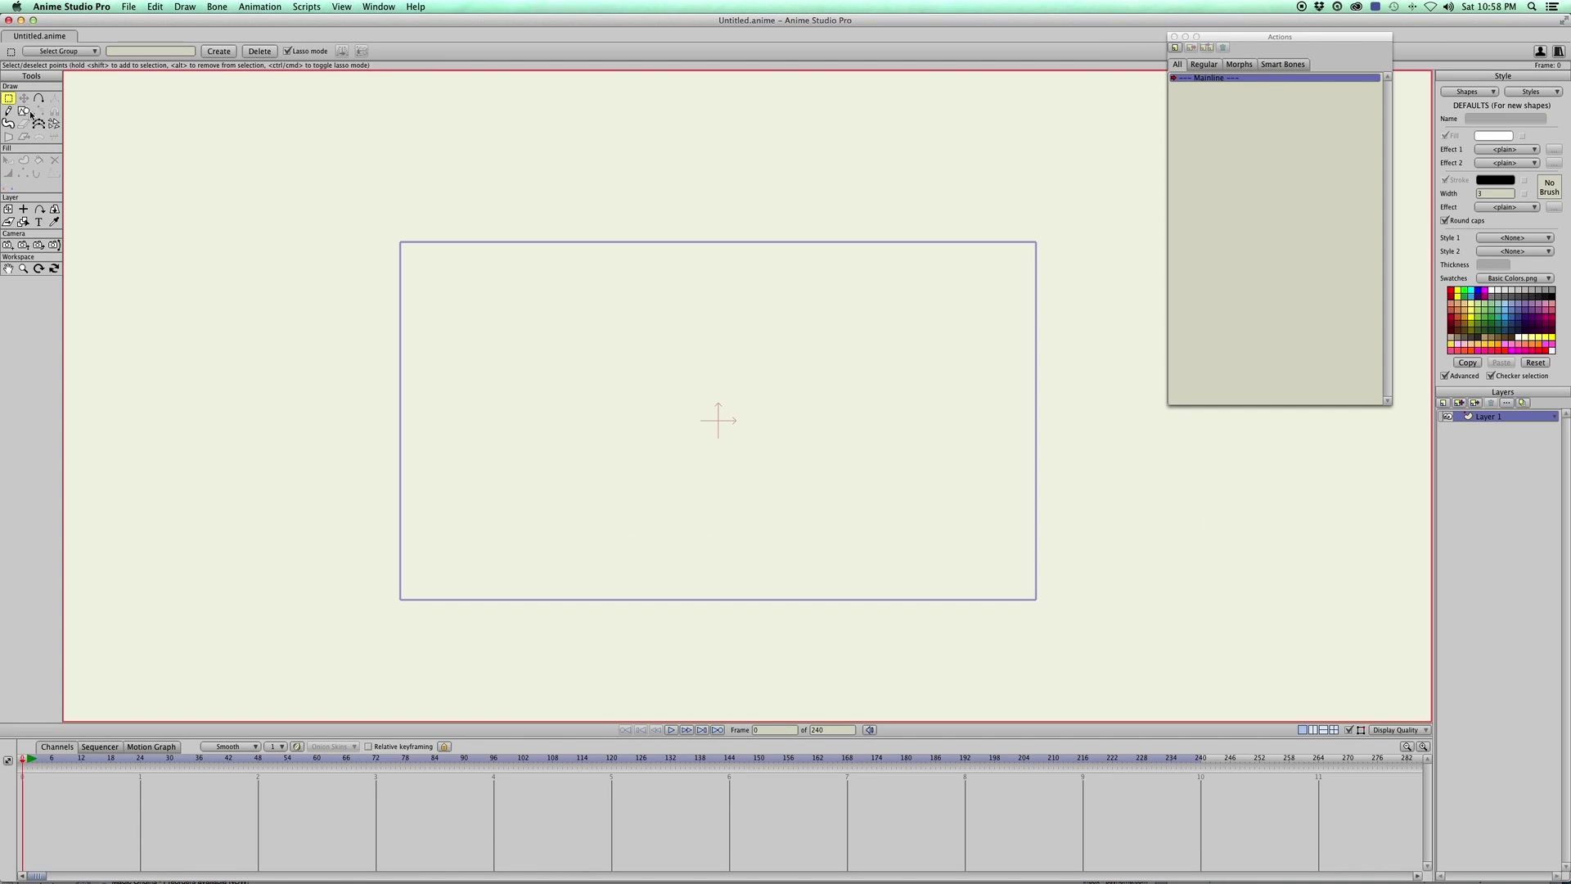
Draw new outer and inner rectangles, then fill the band between them white with the Paint Bucket.
click(27, 112)
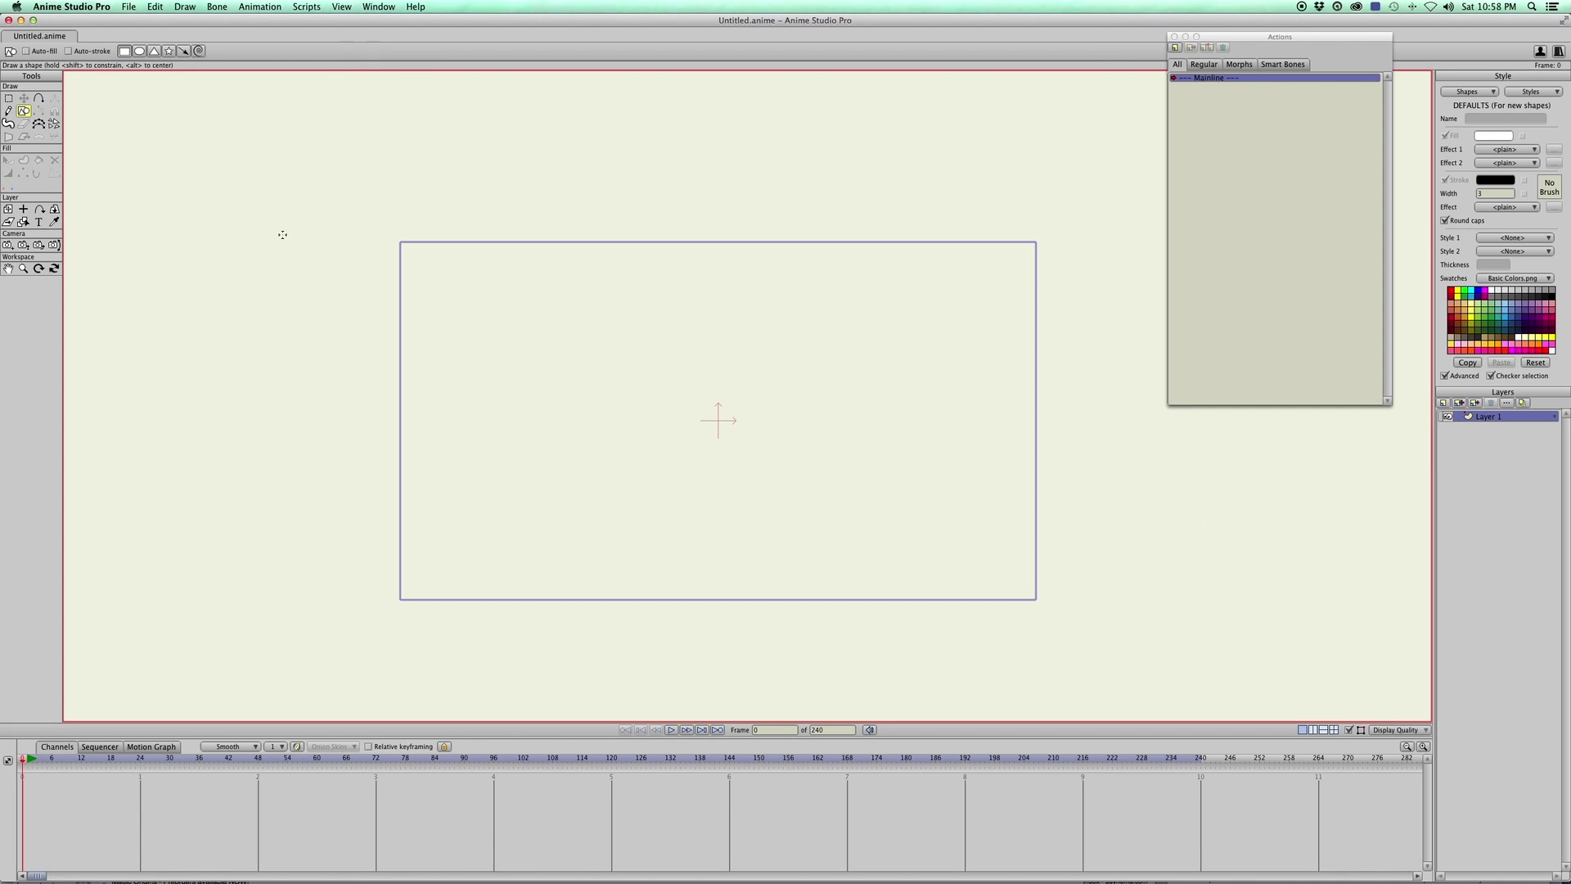
mouse_move(420, 255)
mouse_down()
mouse_move(965, 519)
mouse_move(1024, 586)
mouse_move(1012, 581)
mouse_up()
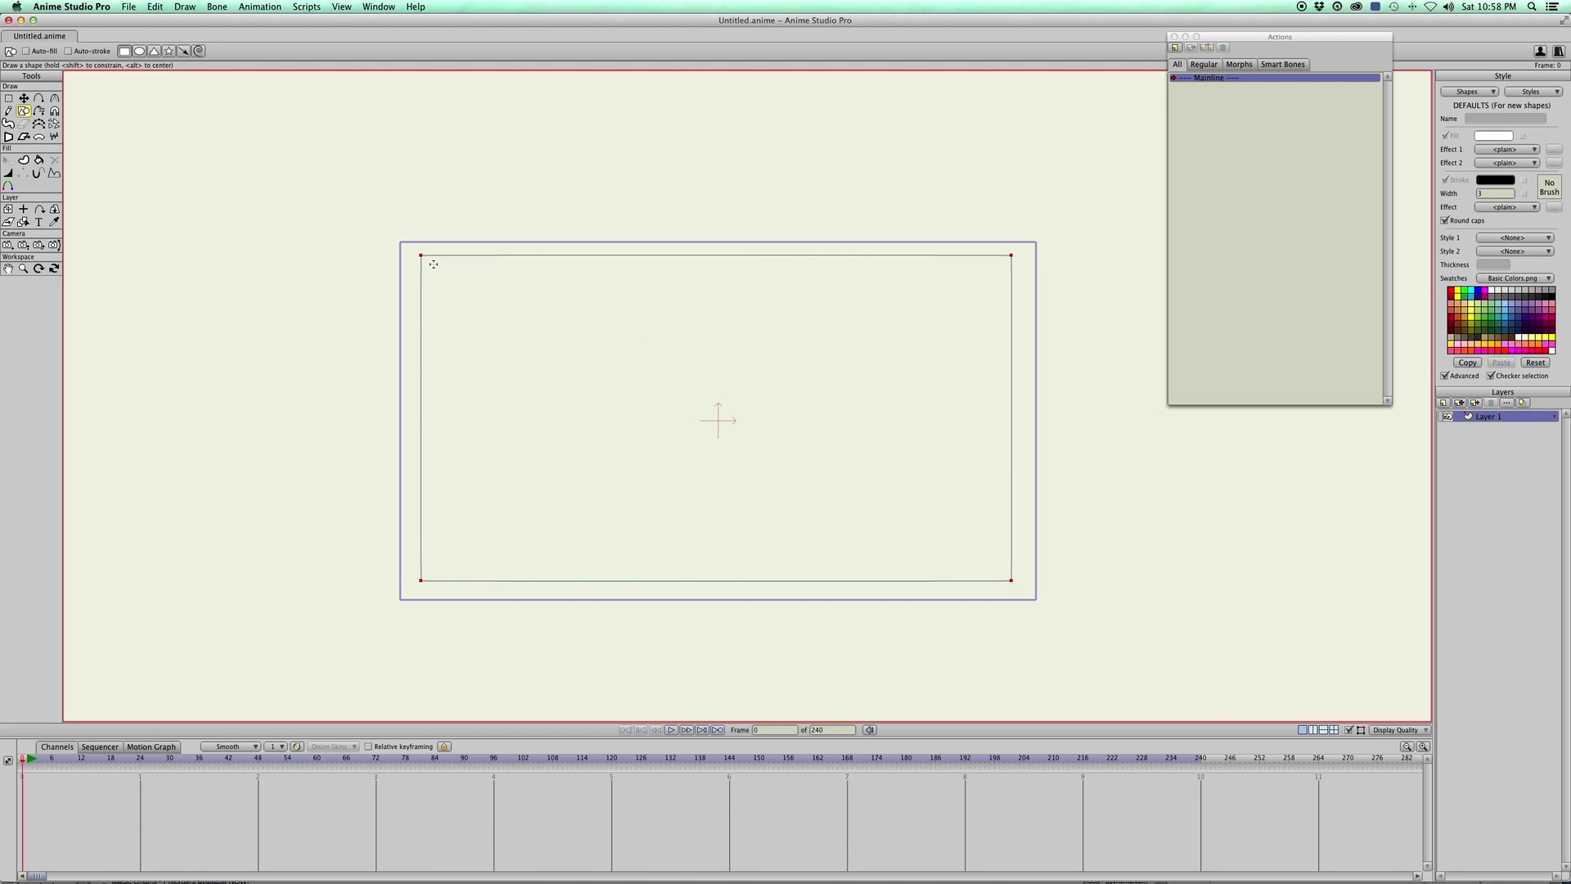
mouse_move(432, 263)
mouse_down()
mouse_move(912, 483)
mouse_move(1001, 568)
mouse_up()
key(u)
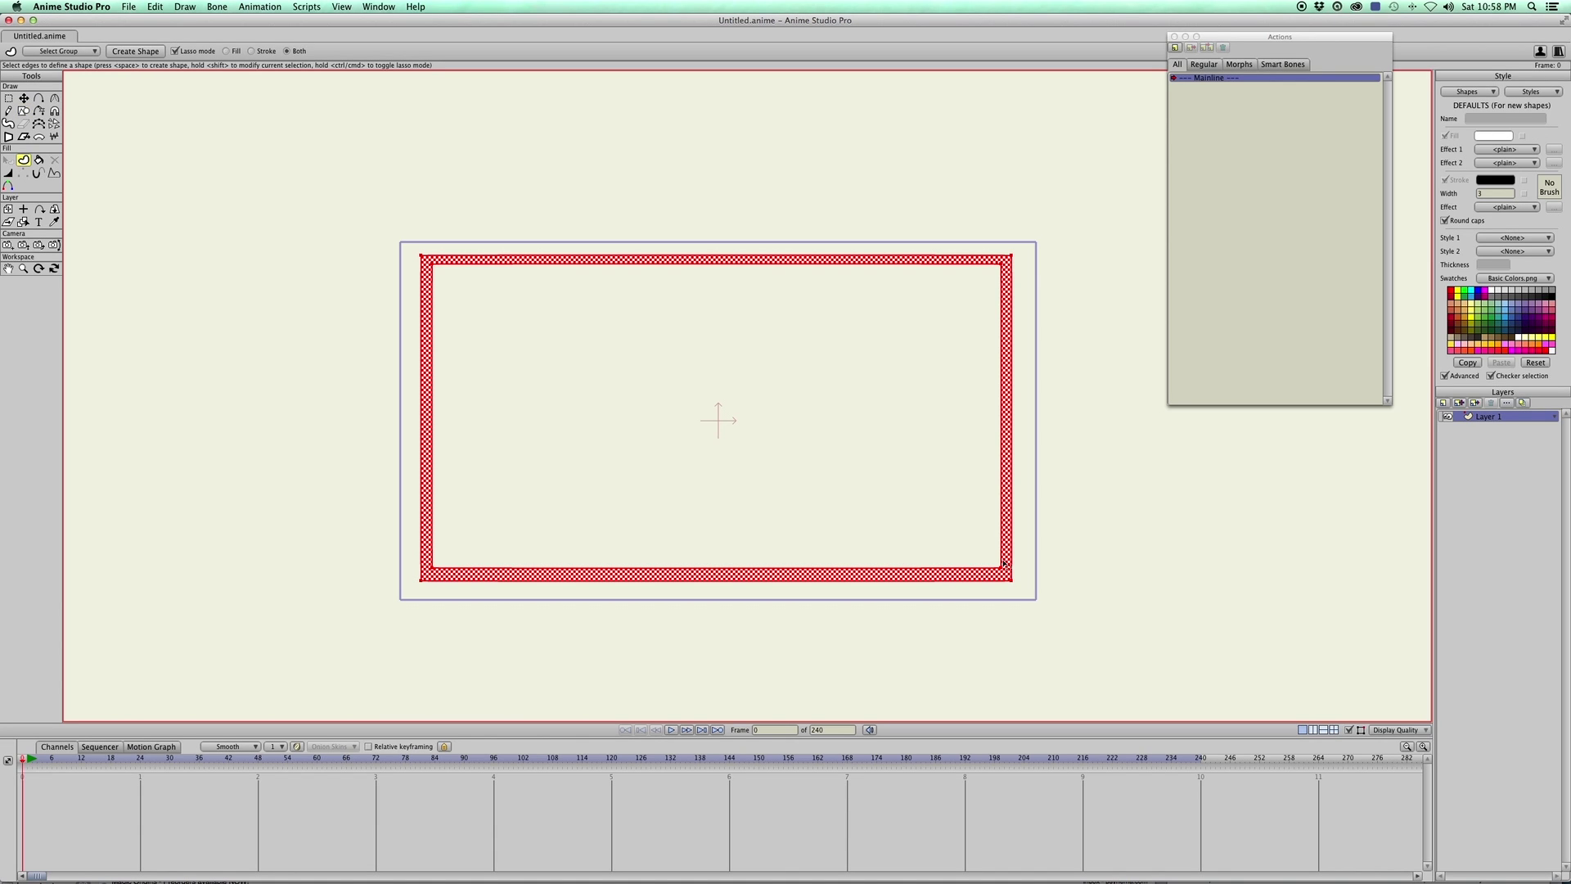
key(p)
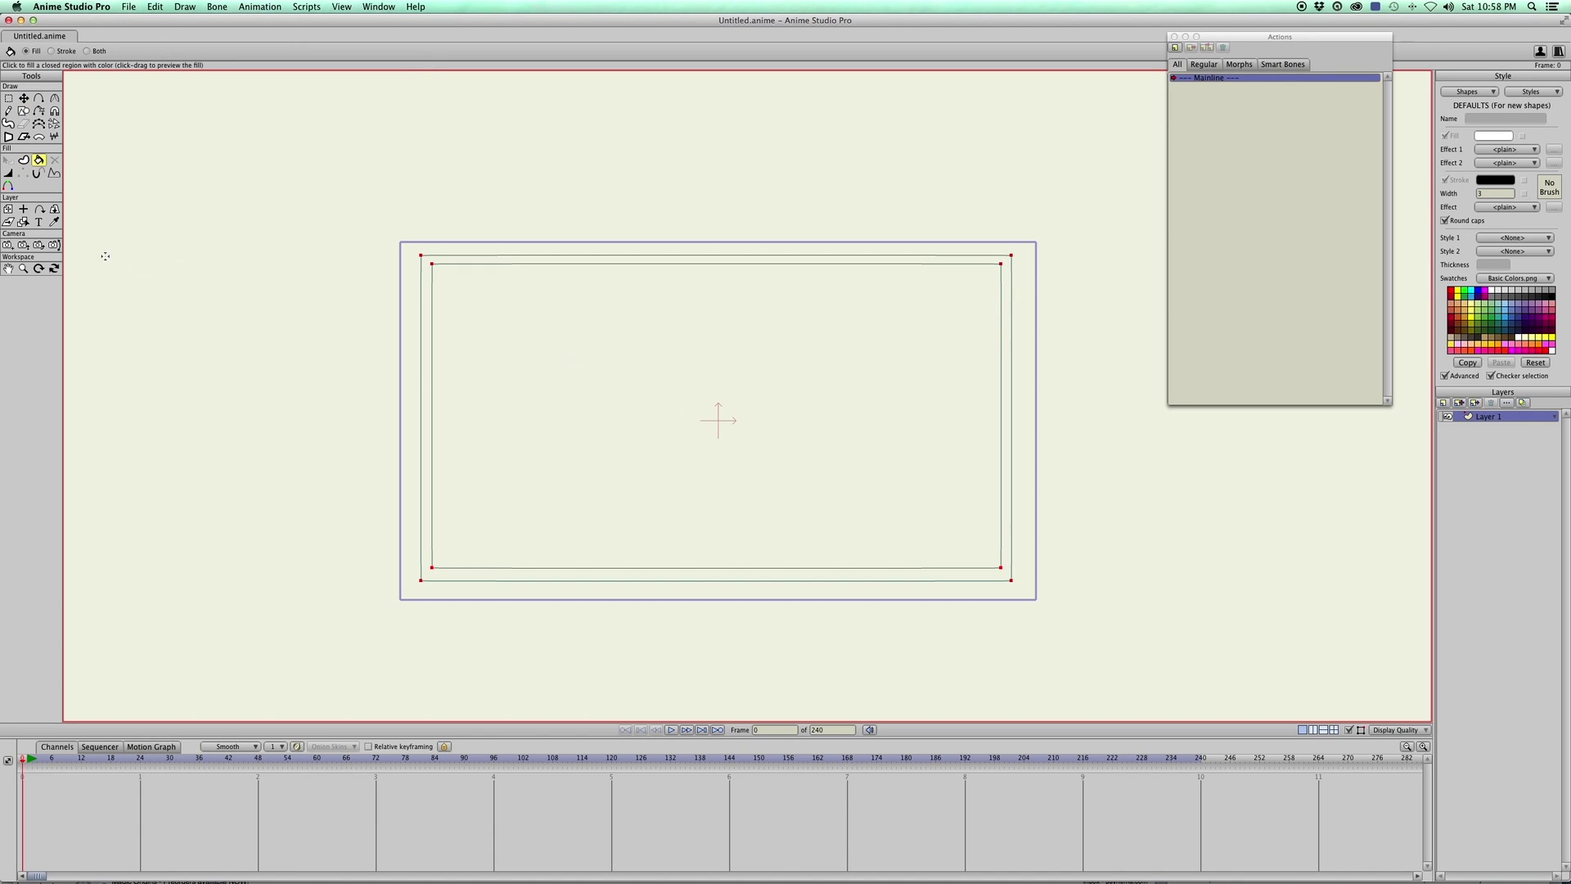
click(448, 259)
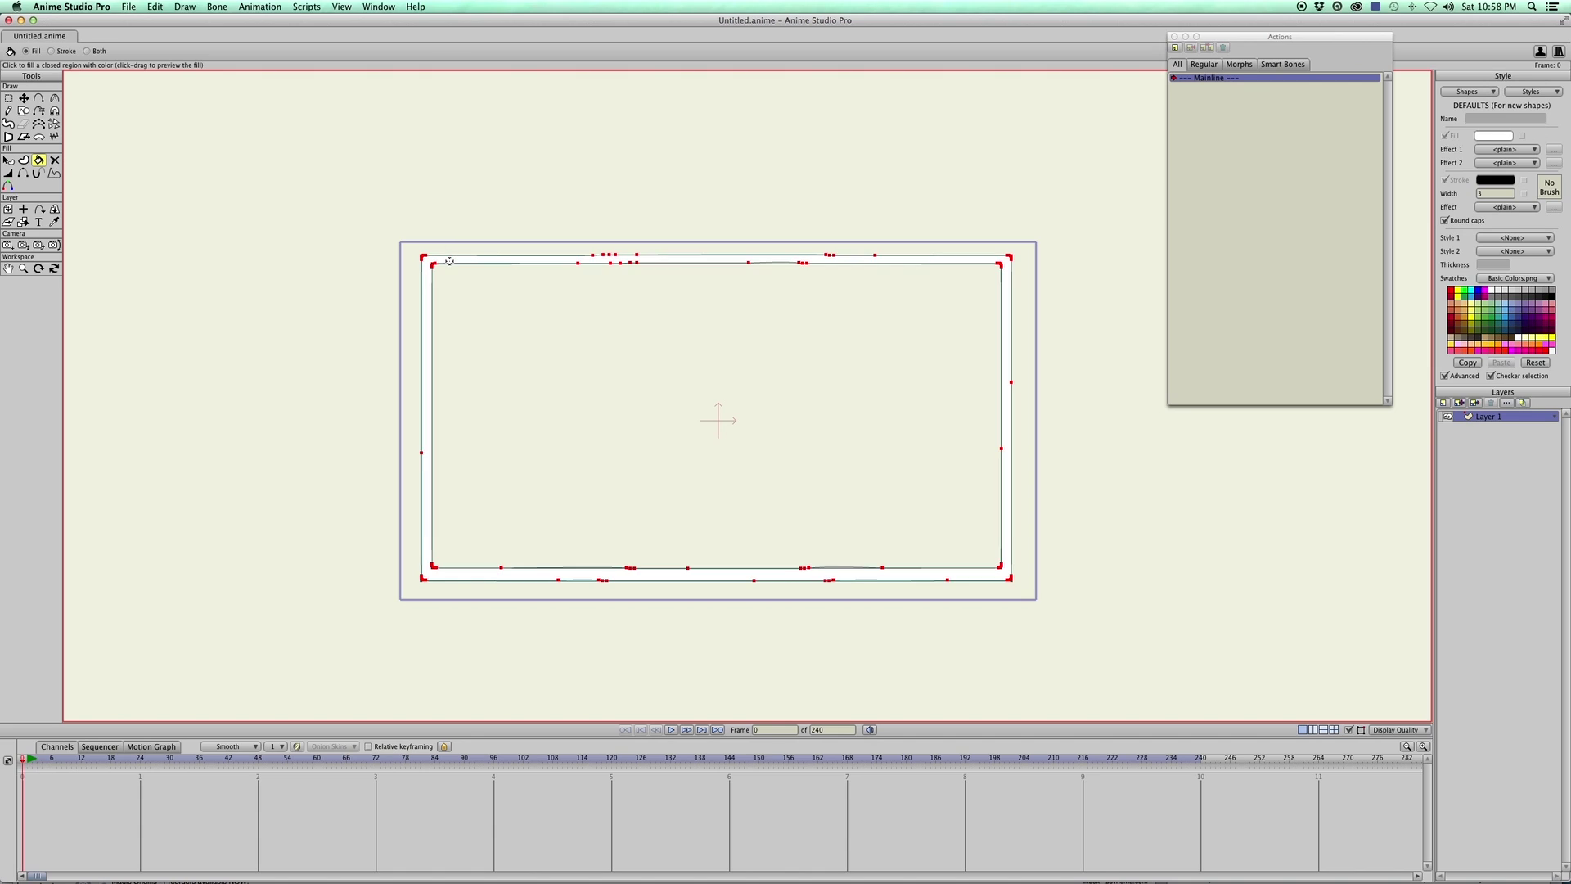